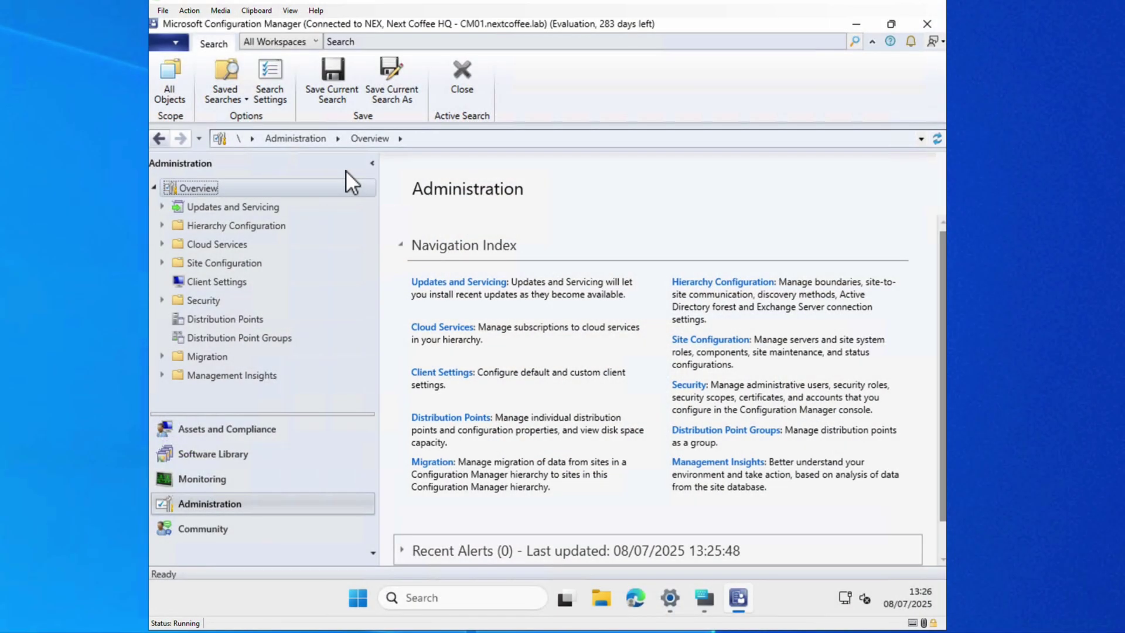
# - Expand Hierarchy Configuration and show the Boundaries list, which is empty
pyautogui.click(233, 225)
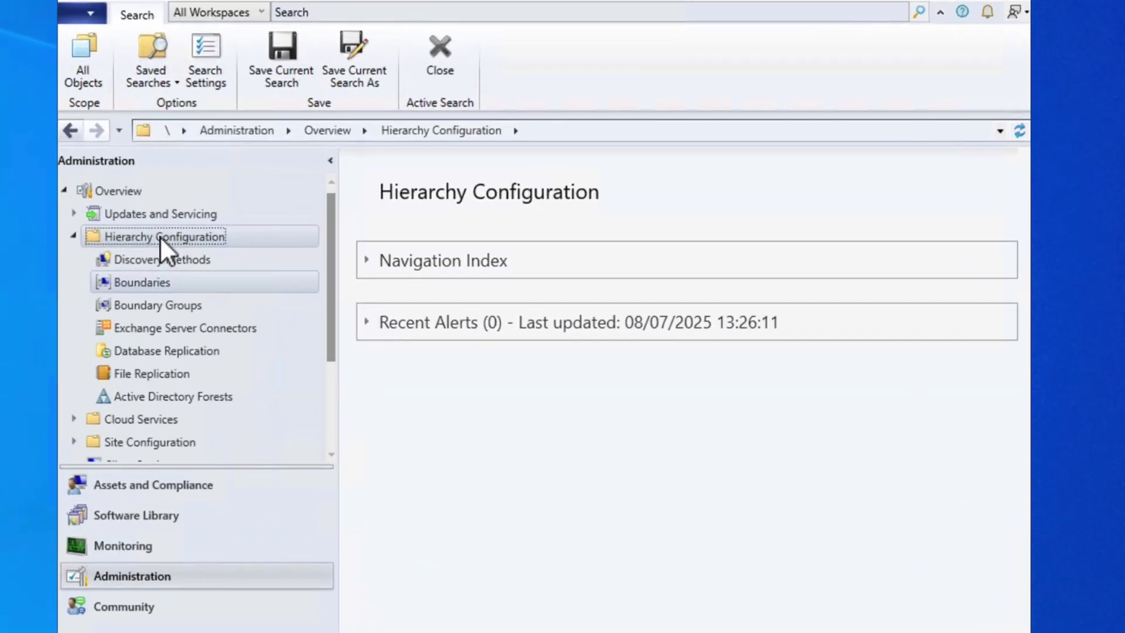
pyautogui.click(135, 285)
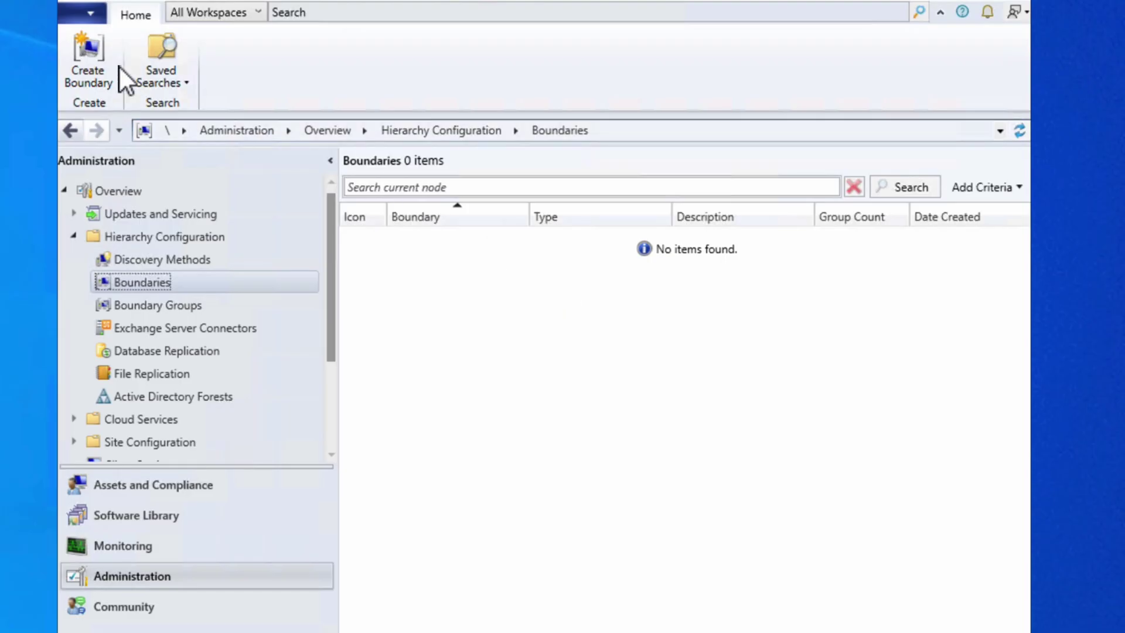
# - Start a new boundary and keep IP subnet as its type
pyautogui.click(91, 51)
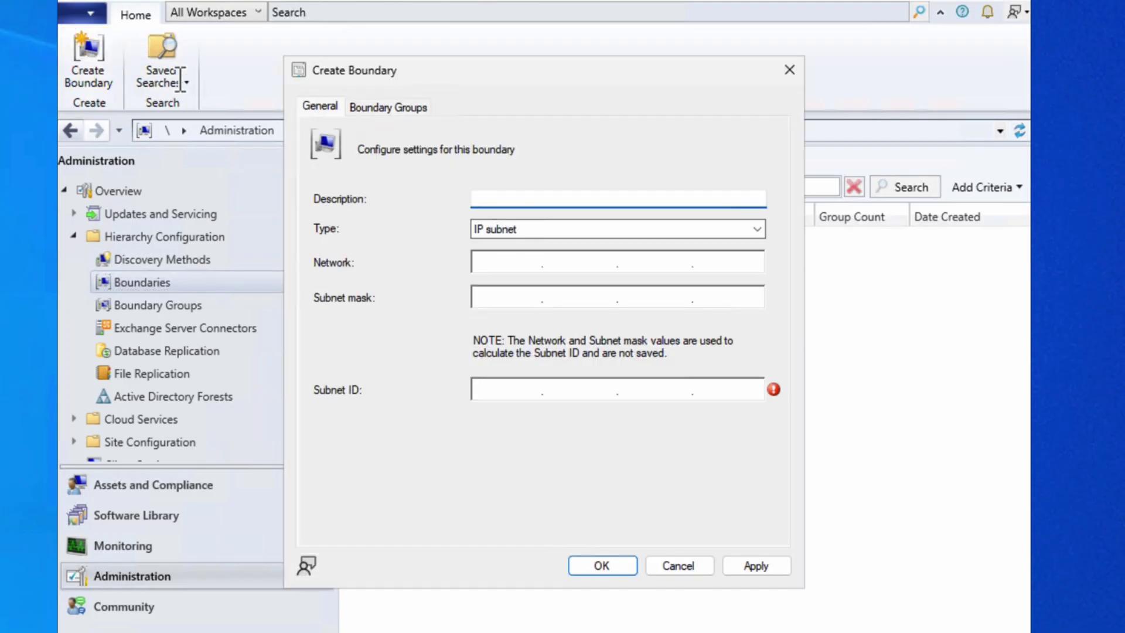
pyautogui.click(711, 238)
pyautogui.press('Down')
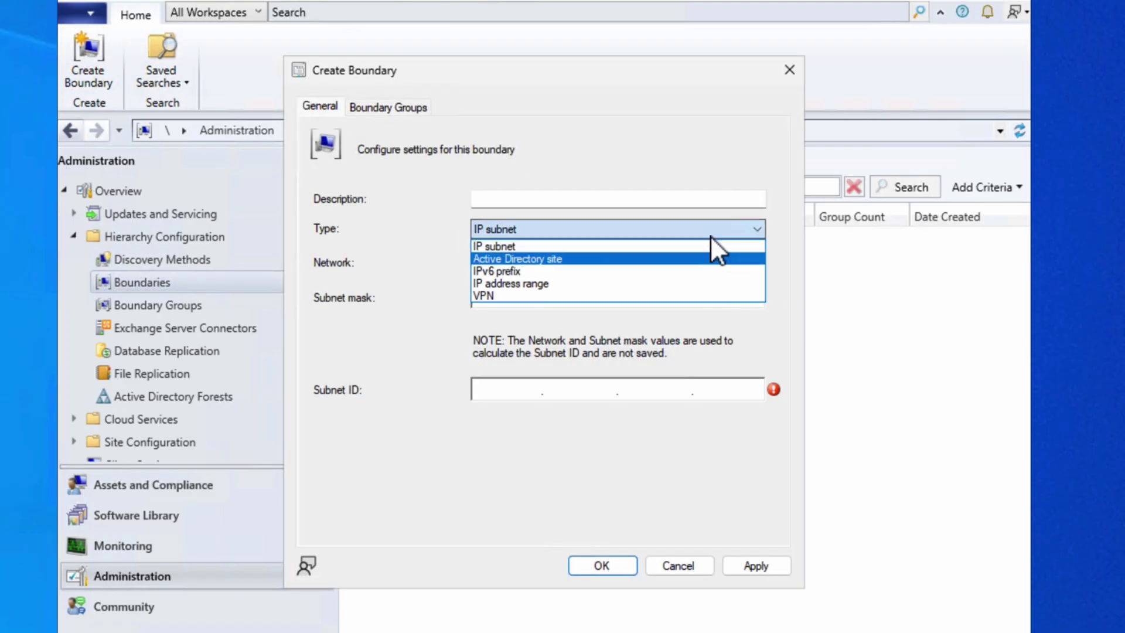
pyautogui.press('Down')
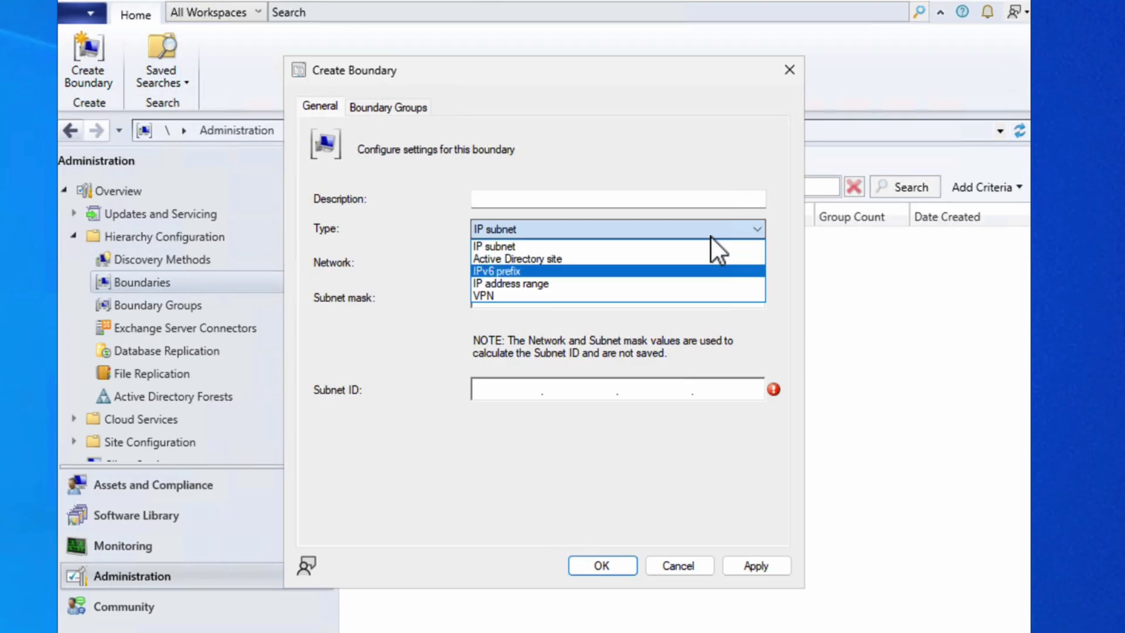
pyautogui.press('Down')
pyautogui.press('Down')
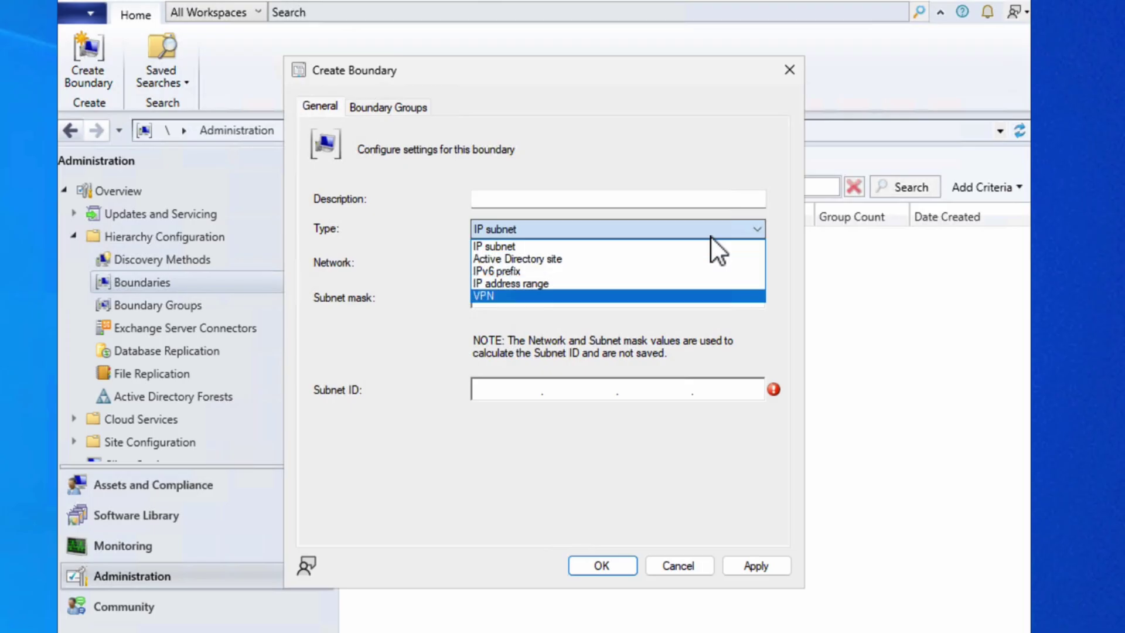
pyautogui.press('Up')
pyautogui.press('Up')
pyautogui.press('Up')
pyautogui.press('Up')
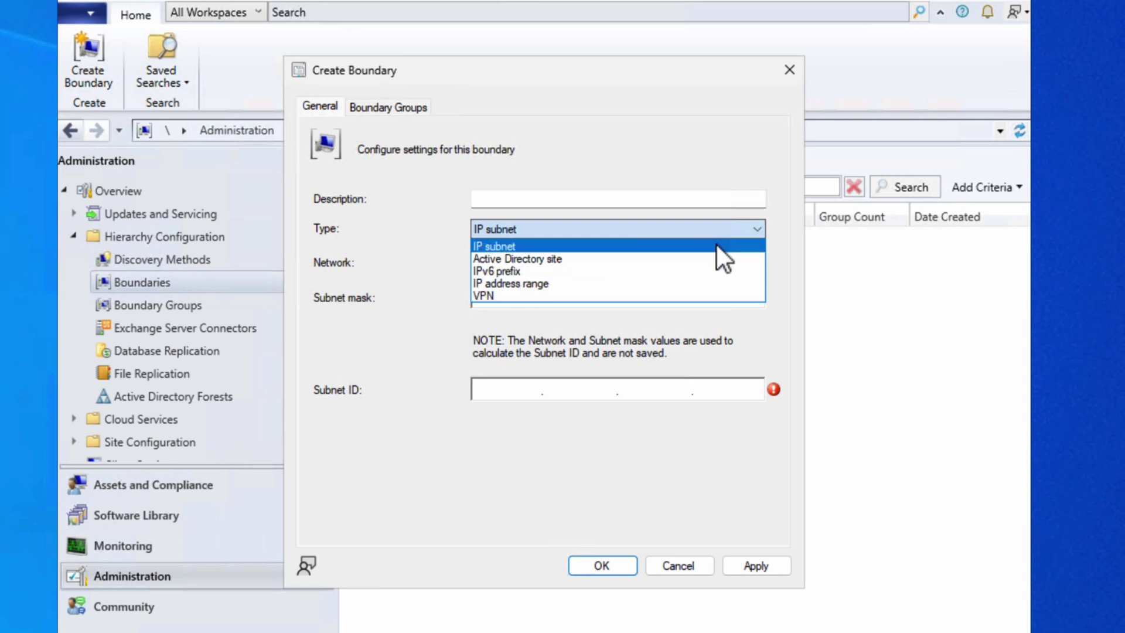
pyautogui.press('Return')
# - Enter 'Main Lab Subnet' as the boundary description
pyautogui.click(683, 196)
pyautogui.write('Main Lab u')
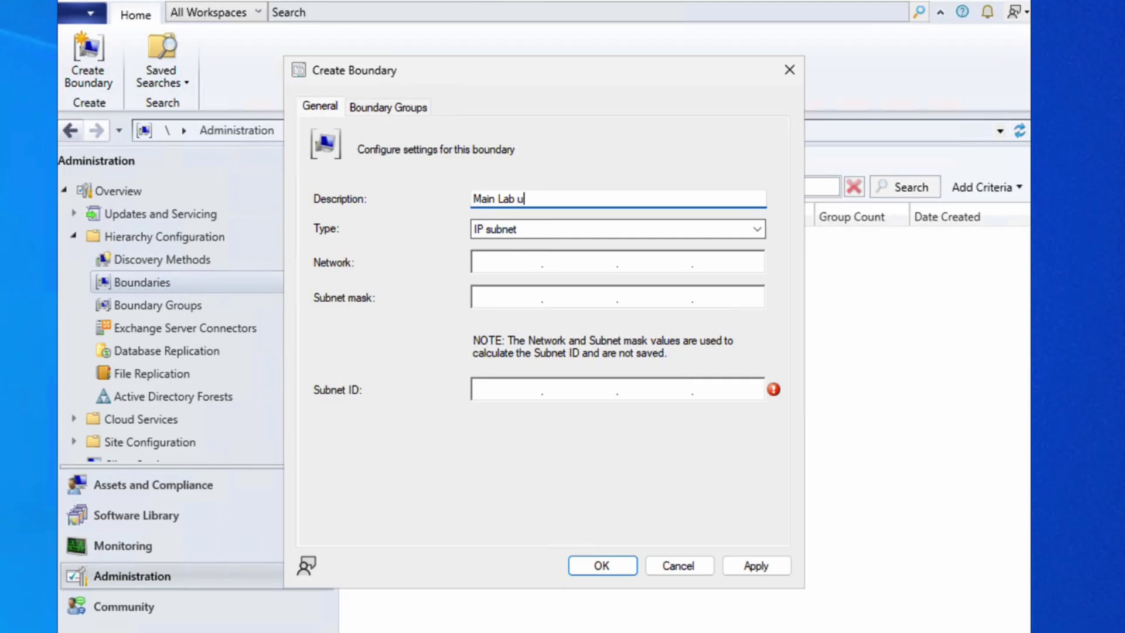
pyautogui.press('BackSpace')
pyautogui.write('Subnet')
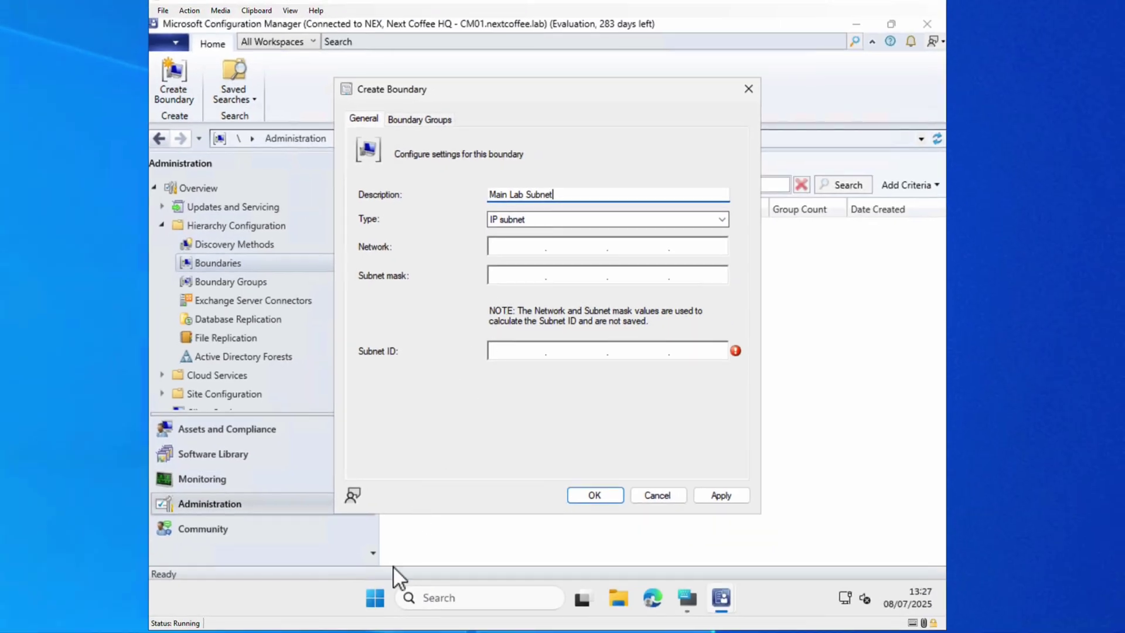
# - Run ipconfig in an admin Terminal, showing IP 192.168.100.11 and mask 255.255.255.0
pyautogui.rightClick(377, 607)
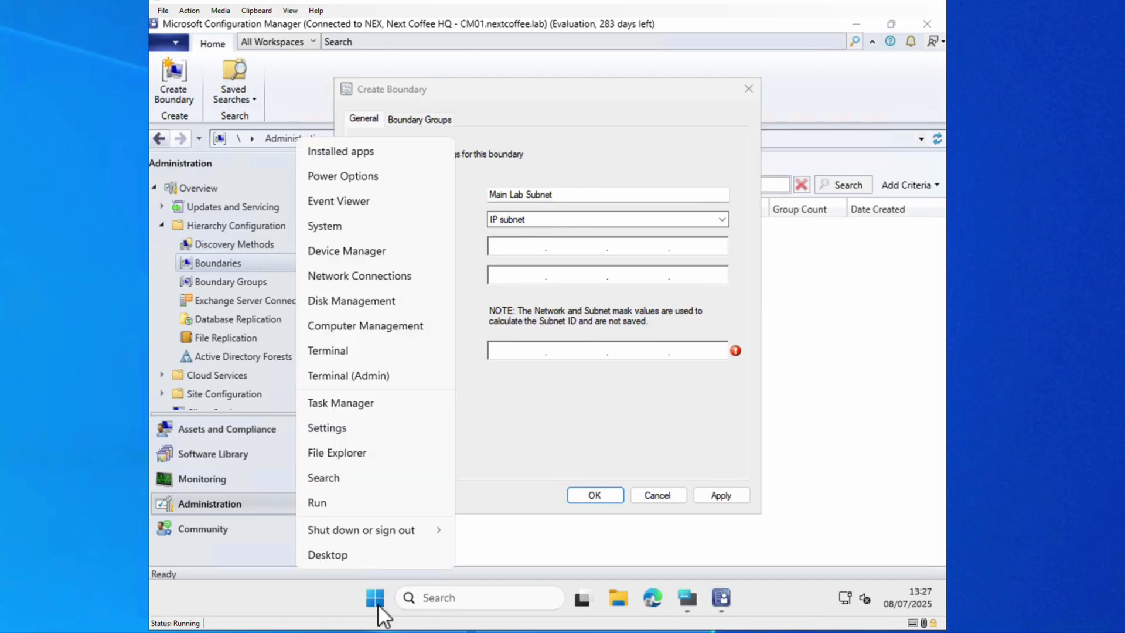
pyautogui.click(385, 352)
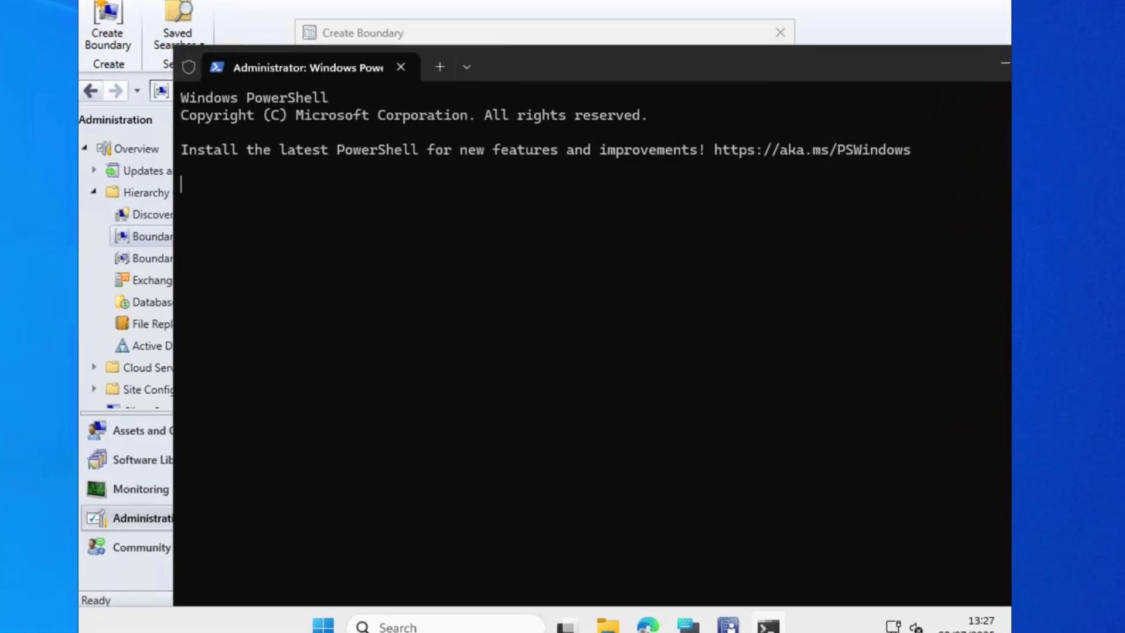
pyautogui.write('ipconfig')
pyautogui.press('Return')
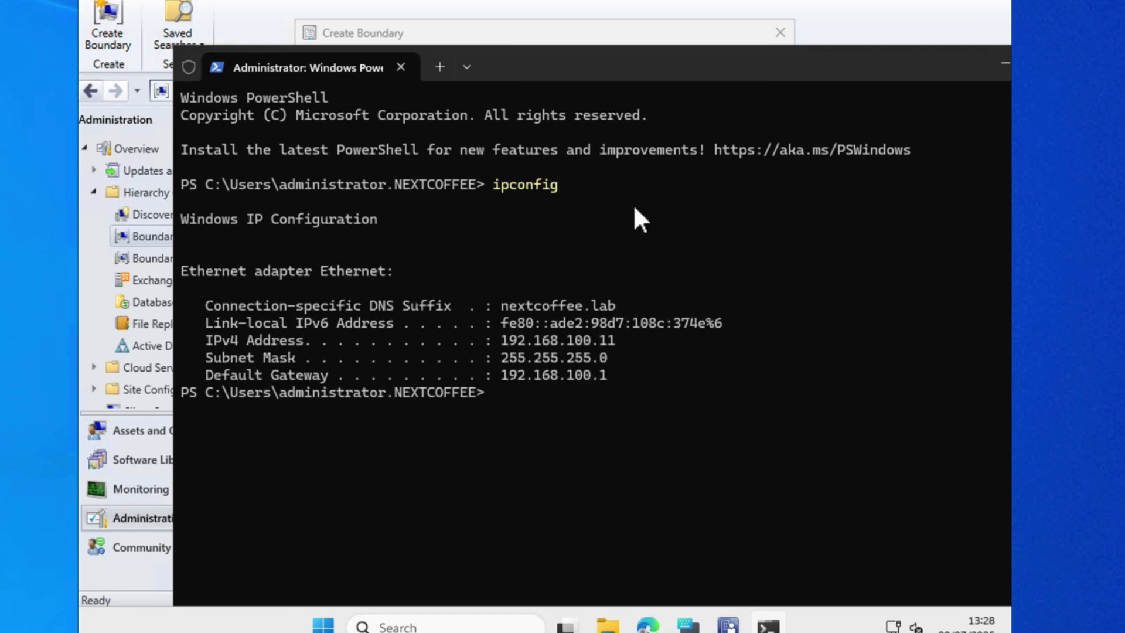
# - Enter network 192.168.100.1 and subnet mask 255.255.255.0 in the boundary dialog
pyautogui.click(680, 34)
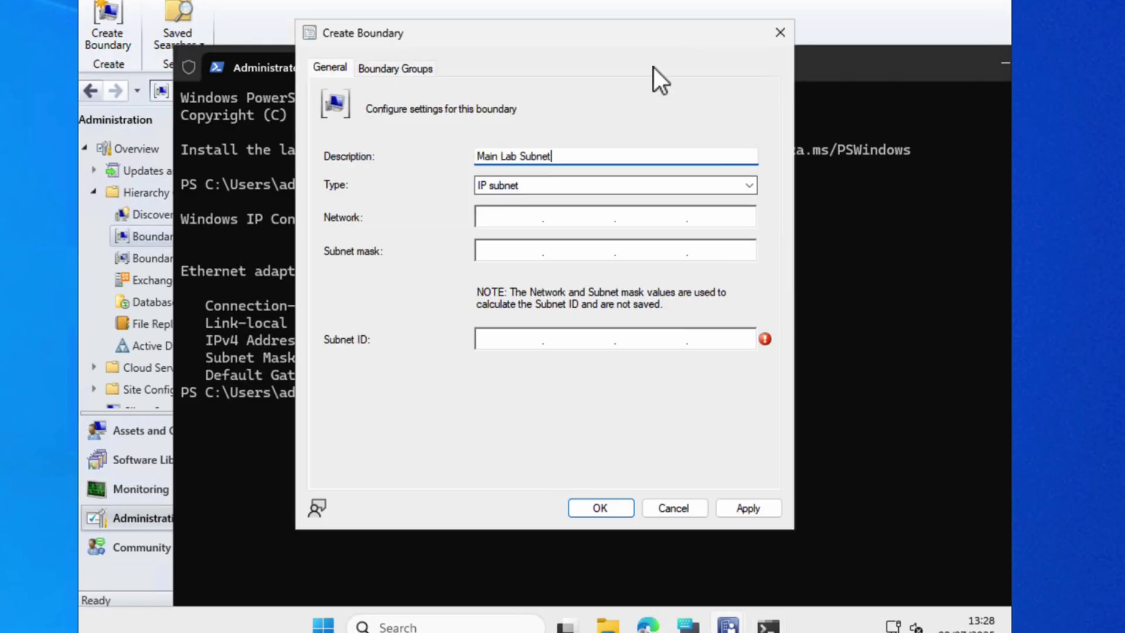
pyautogui.click(520, 219)
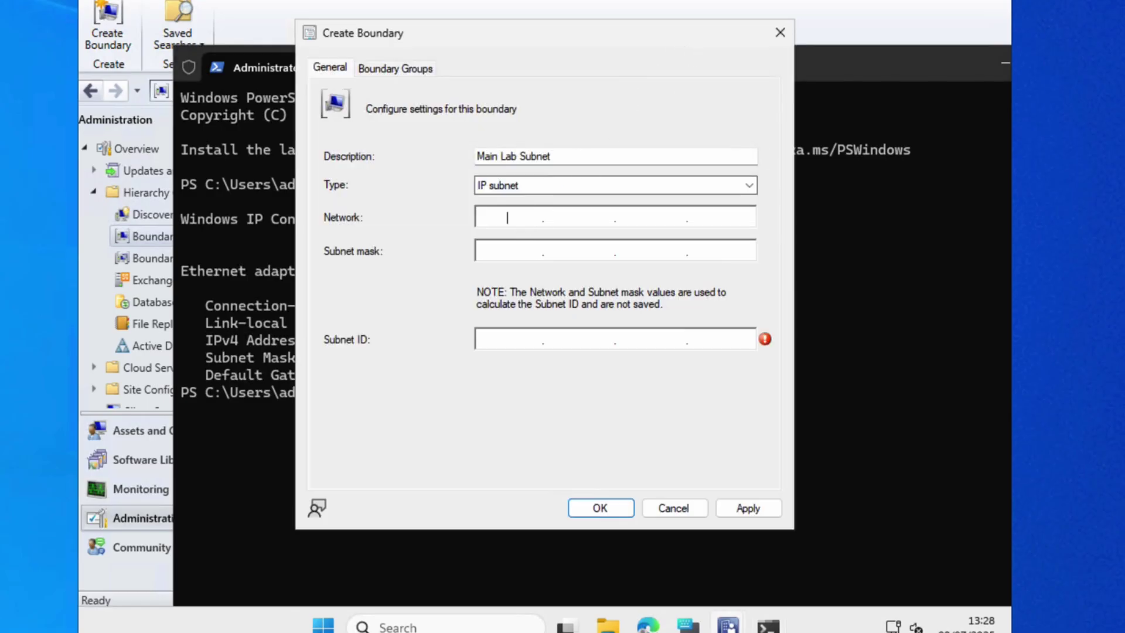
pyautogui.write('192.168.100.1')
pyautogui.click(507, 251)
pyautogui.write('255.255.255.')
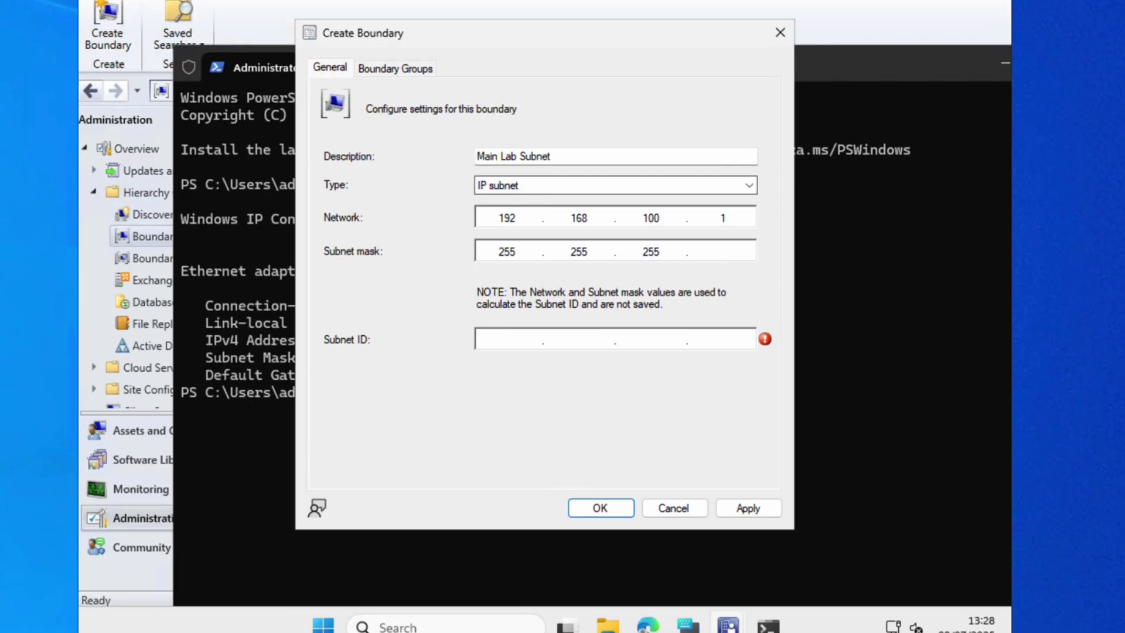
pyautogui.write('0')
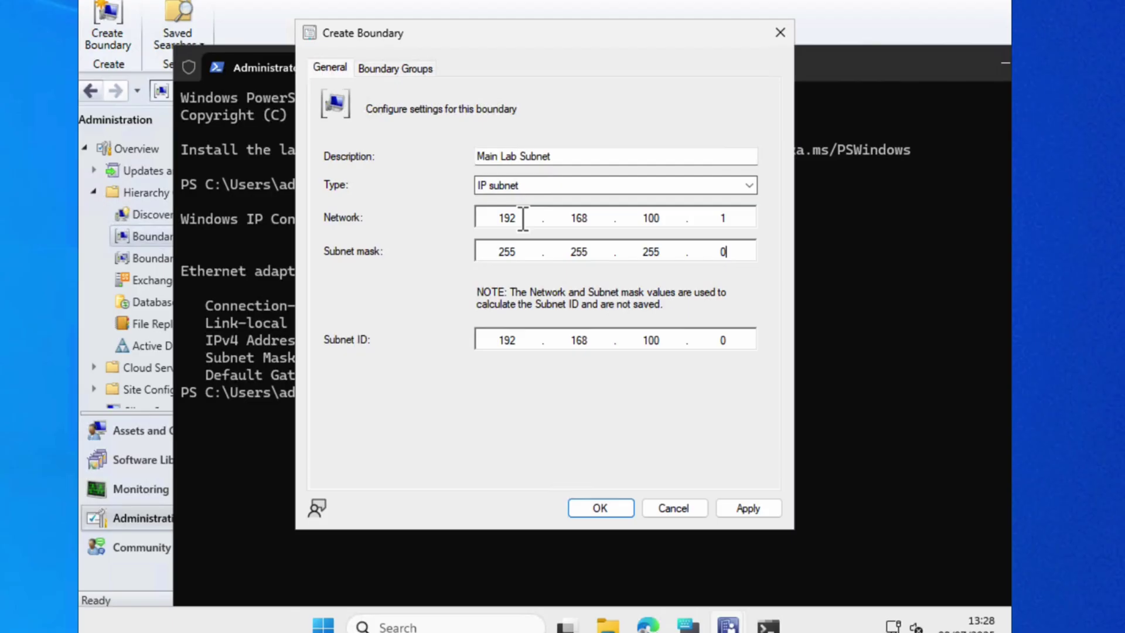
# - Restore the subnet mask's last octet to 0, giving subnet ID 192.168.100.0
pyautogui.press('BackSpace')
pyautogui.write('25')
pyautogui.press('Tab')
pyautogui.hotkey('shift', 'Tab')
pyautogui.press('Tab')
pyautogui.doubleClick(722, 252)
pyautogui.write('50')
pyautogui.doubleClick(731, 254)
pyautogui.write('255')
pyautogui.press('BackSpace')
pyautogui.press('BackSpace')
pyautogui.press('BackSpace')
pyautogui.write('0')
# - Leave the boundary out of any boundary group and confirm creating Main Lab Subnet
pyautogui.click(405, 71)
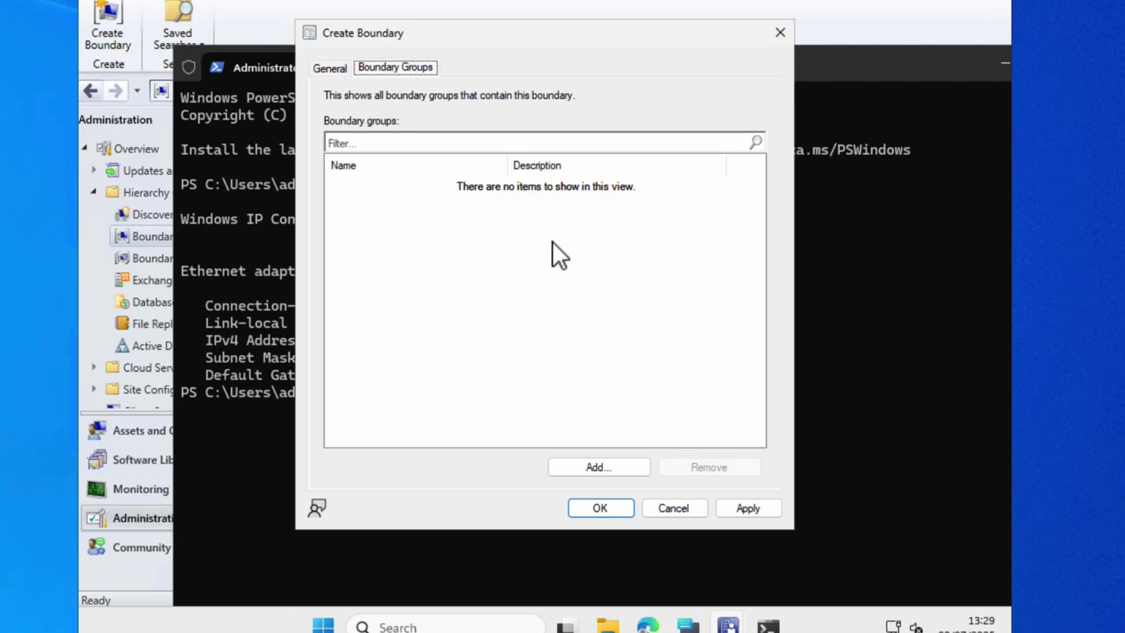
pyautogui.click(620, 466)
pyautogui.click(672, 460)
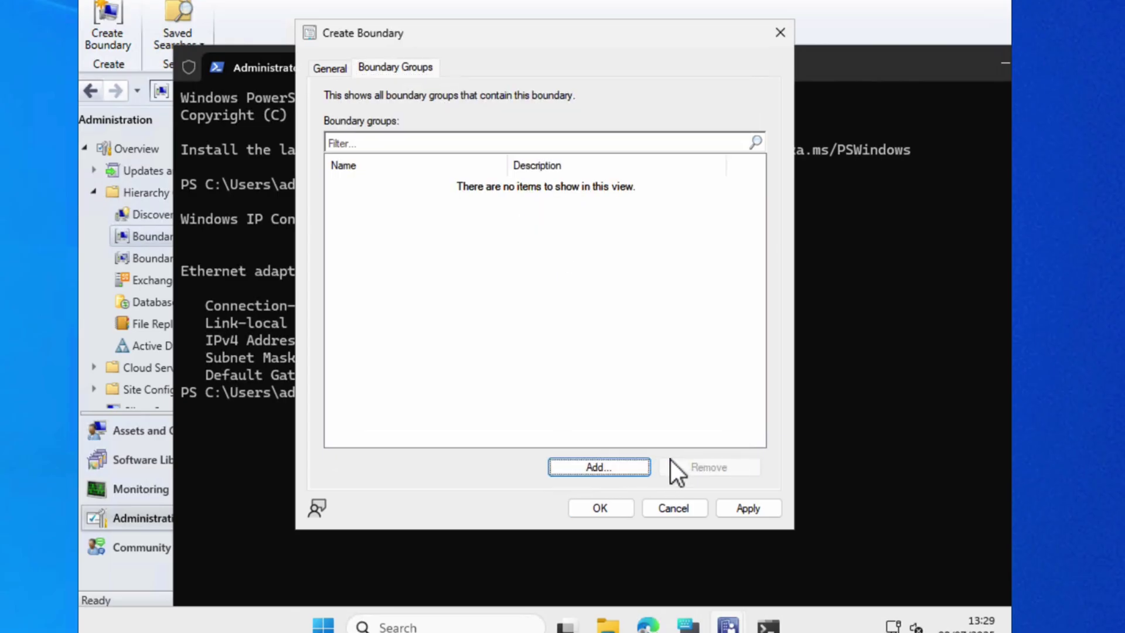
pyautogui.click(333, 70)
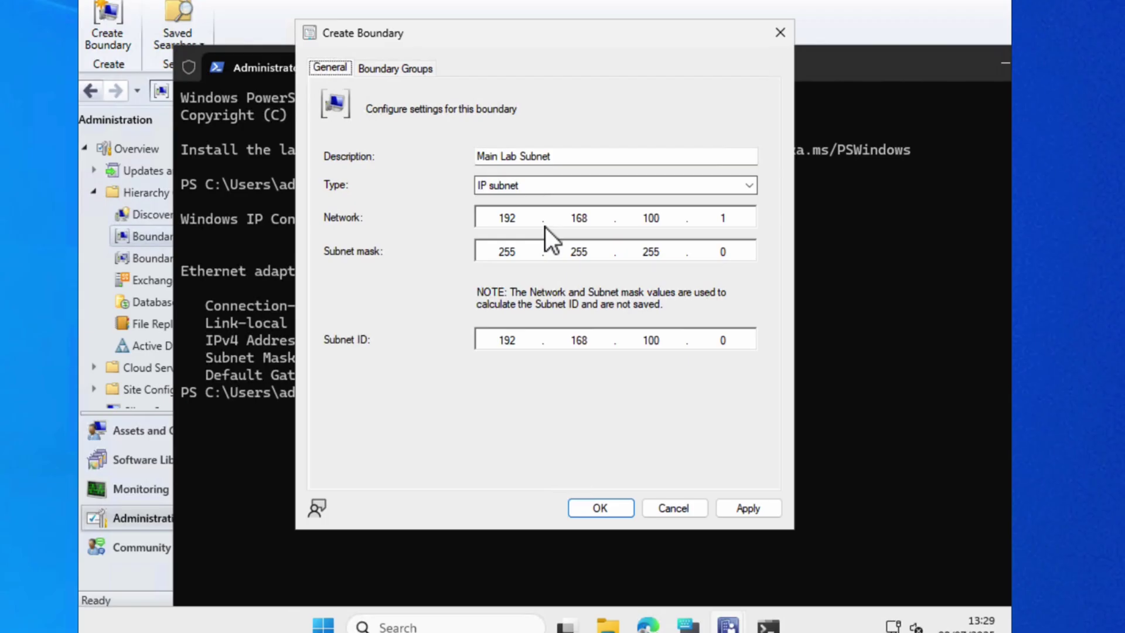
pyautogui.click(609, 509)
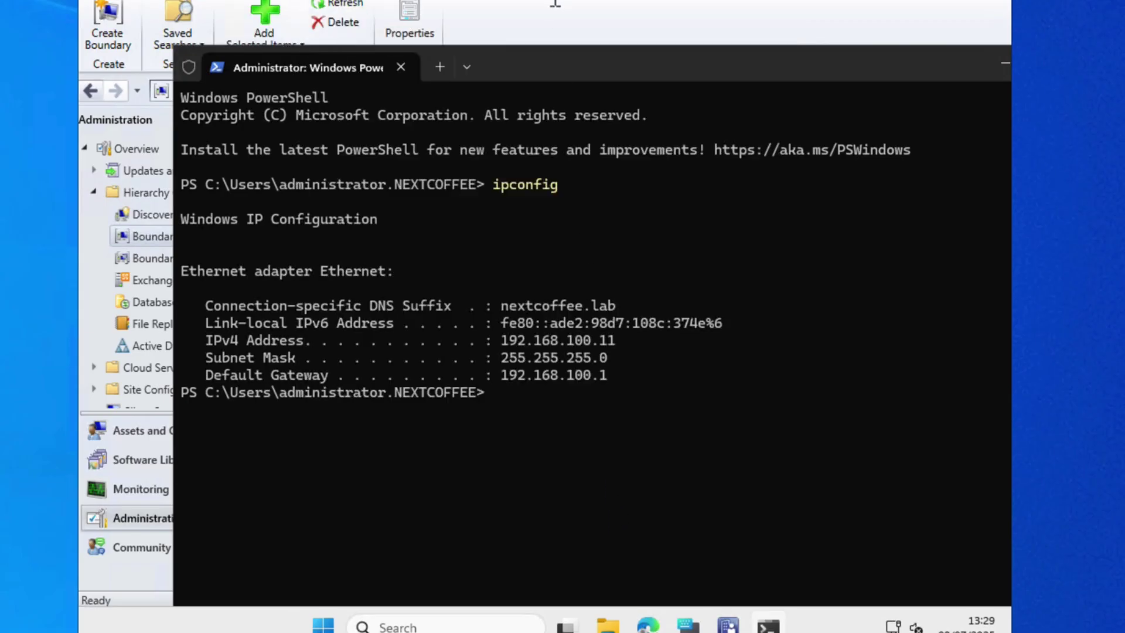
# - Close PowerShell and dismiss the 192.168.100.0 boundary's actions menu without adding it to a group
pyautogui.click(401, 67)
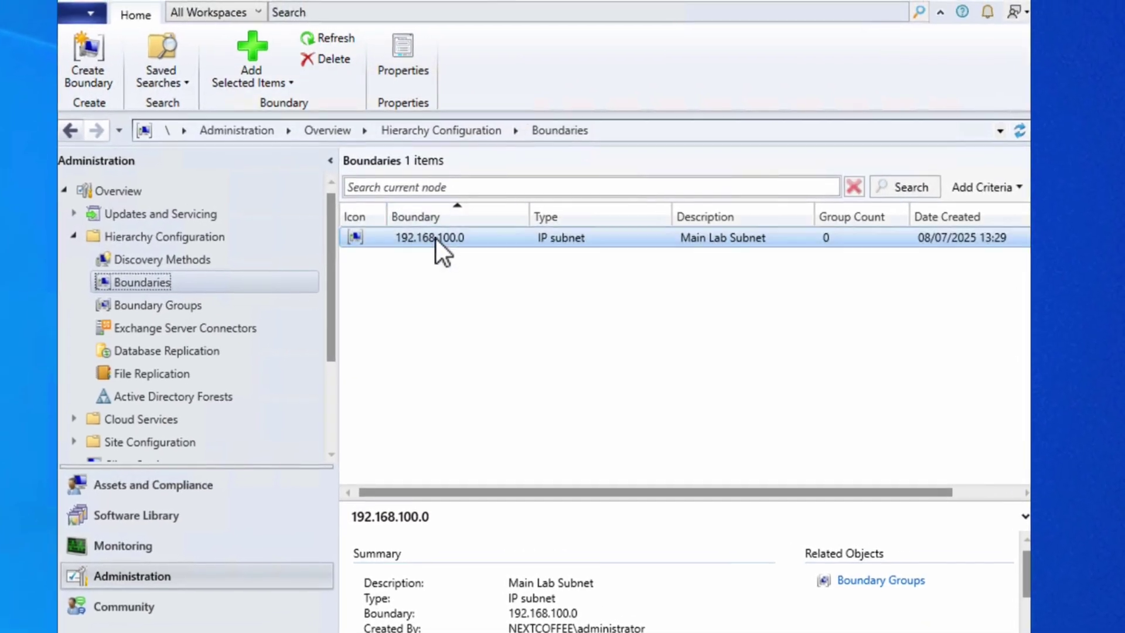
pyautogui.rightClick(437, 239)
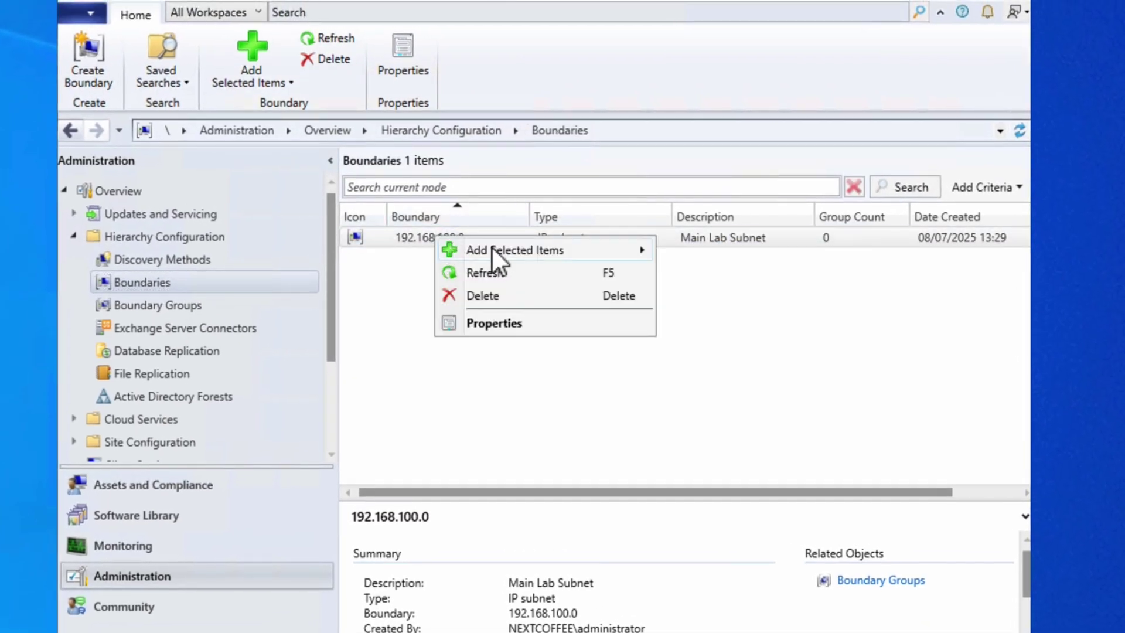
pyautogui.moveTo(491, 247)
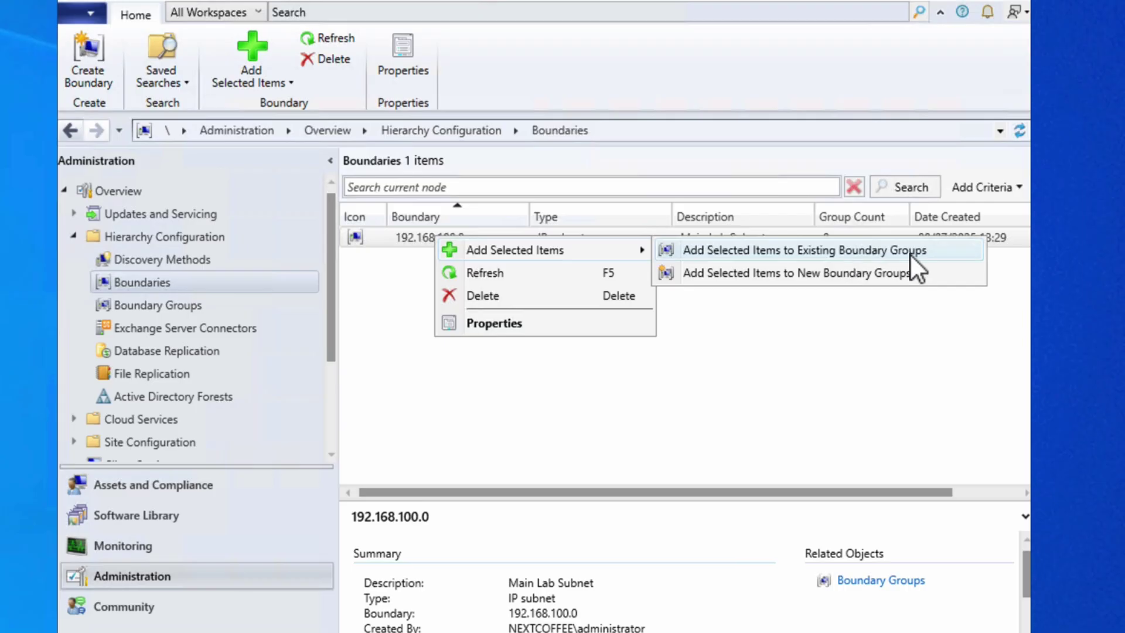
pyautogui.click(892, 332)
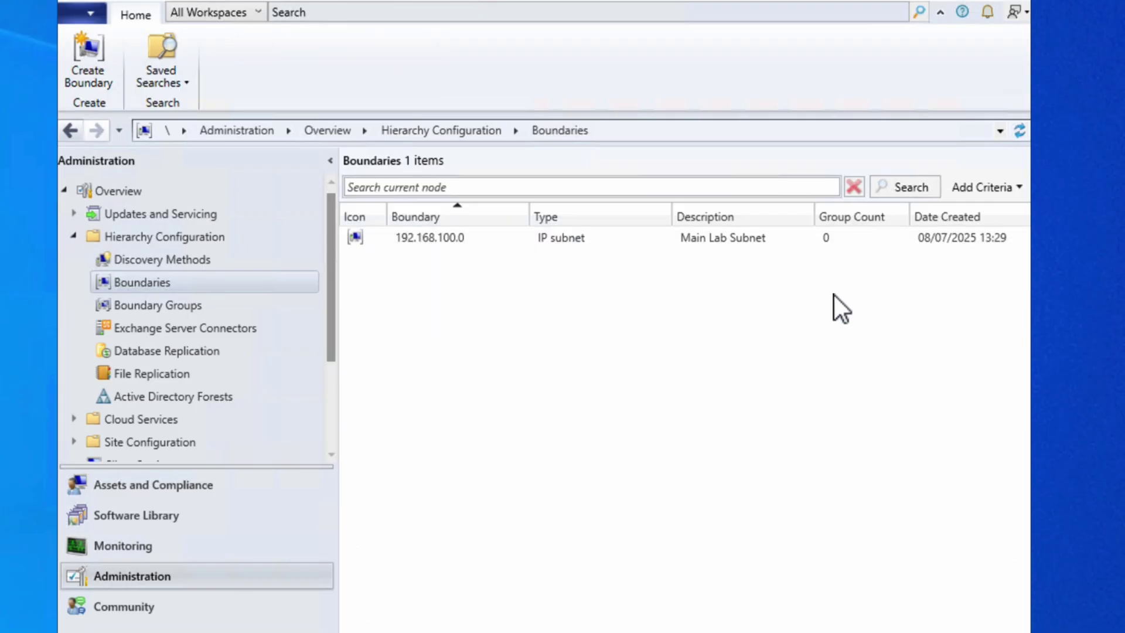
# - Show the Boundary Groups list with a wider Name column and select the default group
pyautogui.click(218, 306)
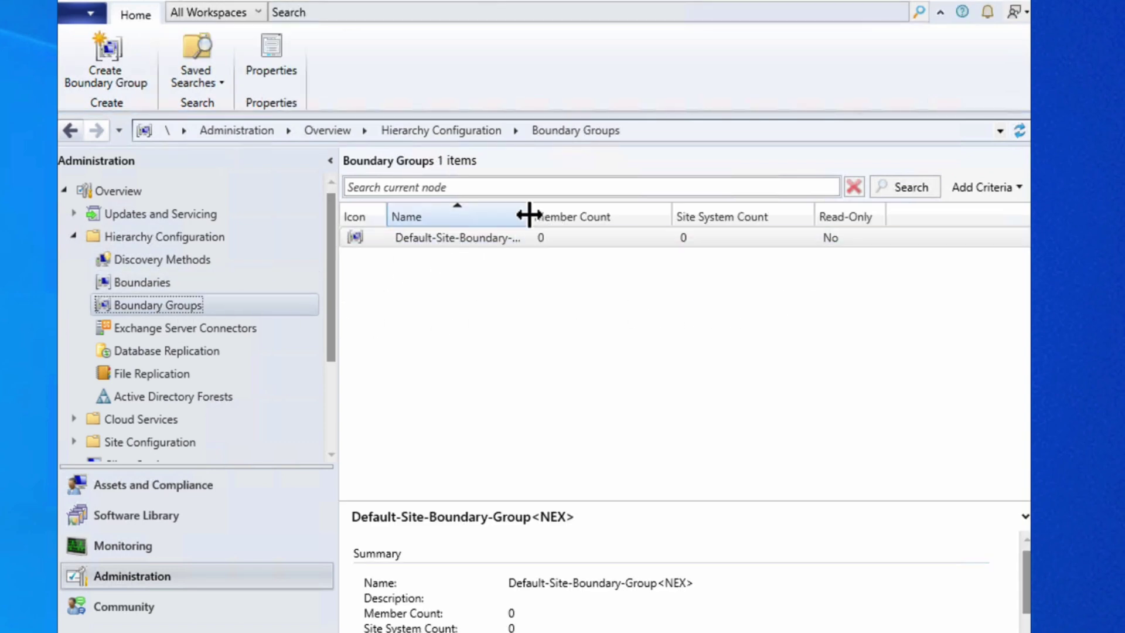
pyautogui.moveTo(529, 215); pyautogui.dragTo(568, 213)
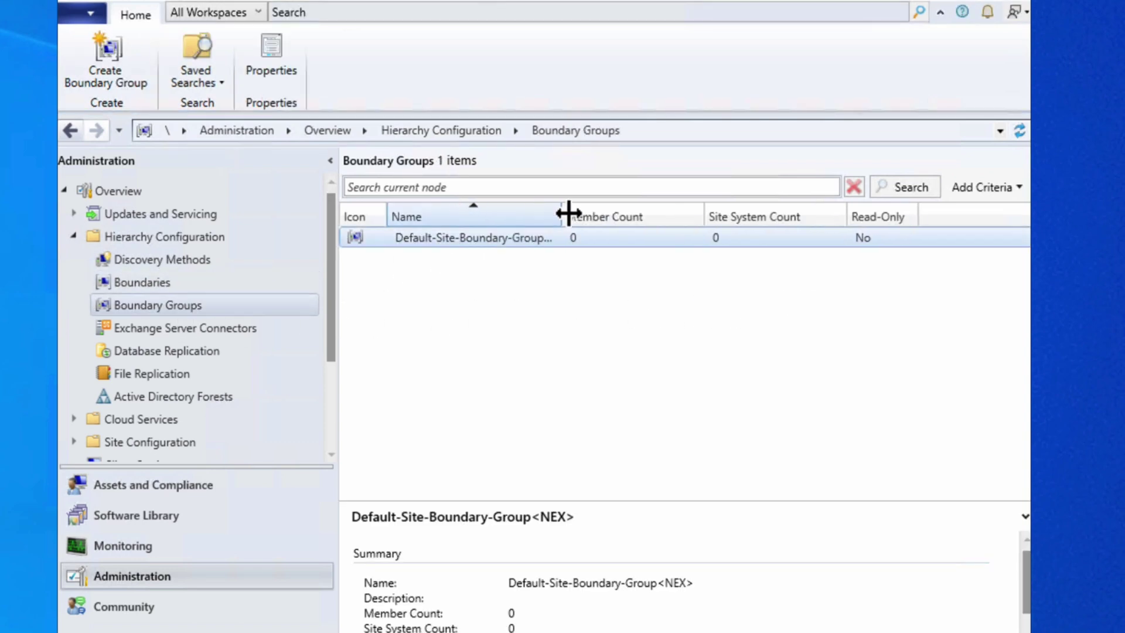
pyautogui.click(516, 257)
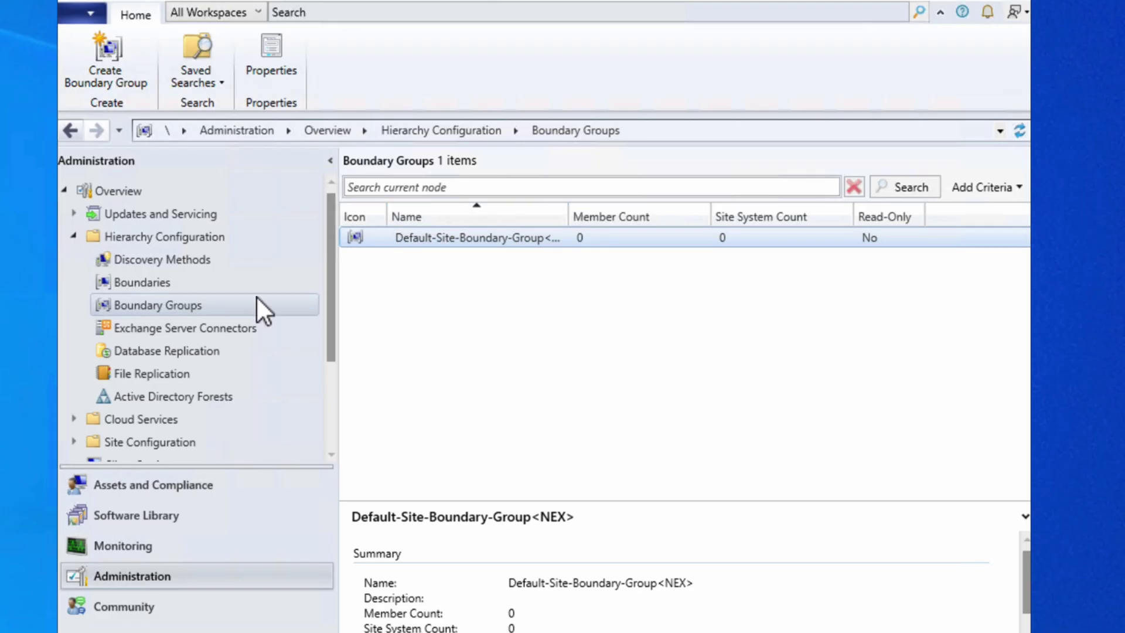
# - Create 'Main Lab Boundary Group' containing the 192.168.100.0 boundary
pyautogui.rightClick(185, 307)
pyautogui.click(268, 315)
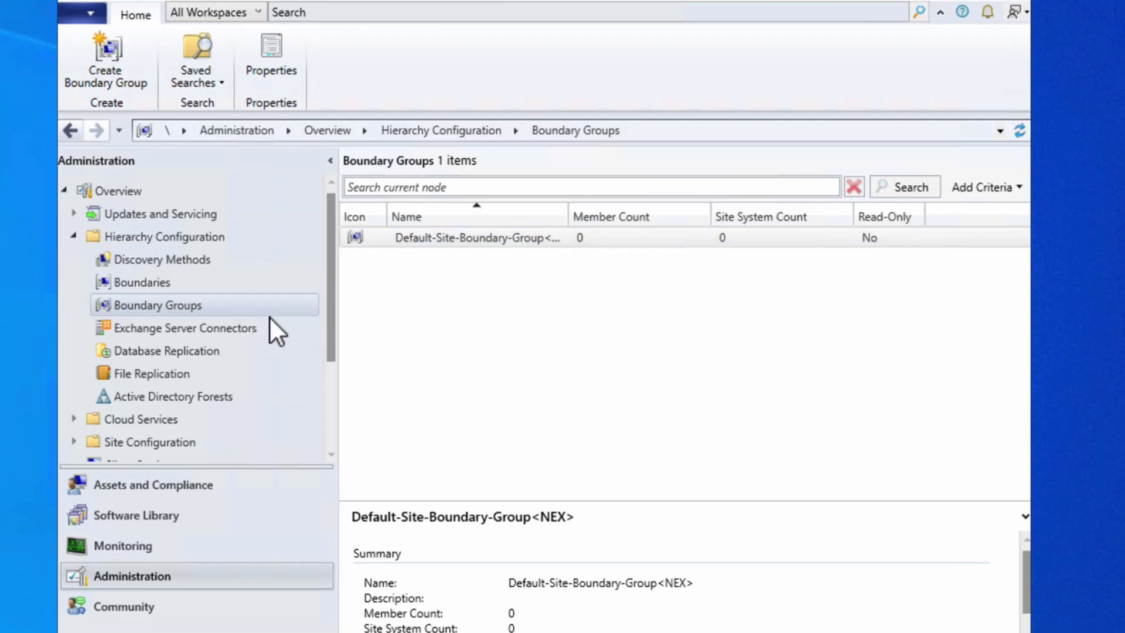
pyautogui.write('Main Lab Boundary Group')
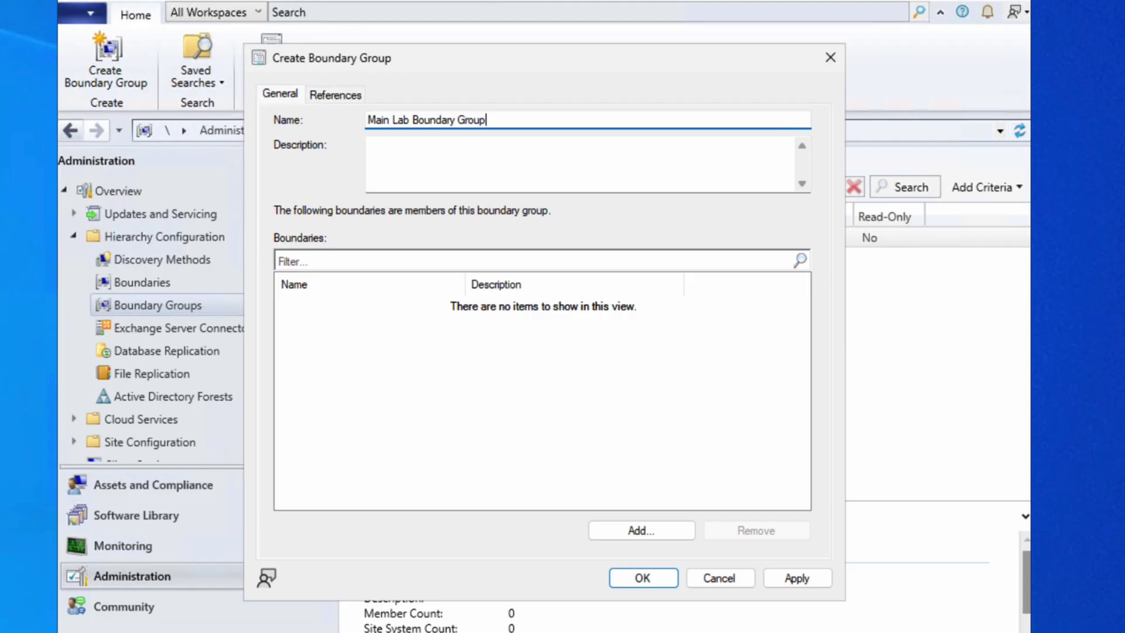
pyautogui.click(677, 537)
pyautogui.click(358, 267)
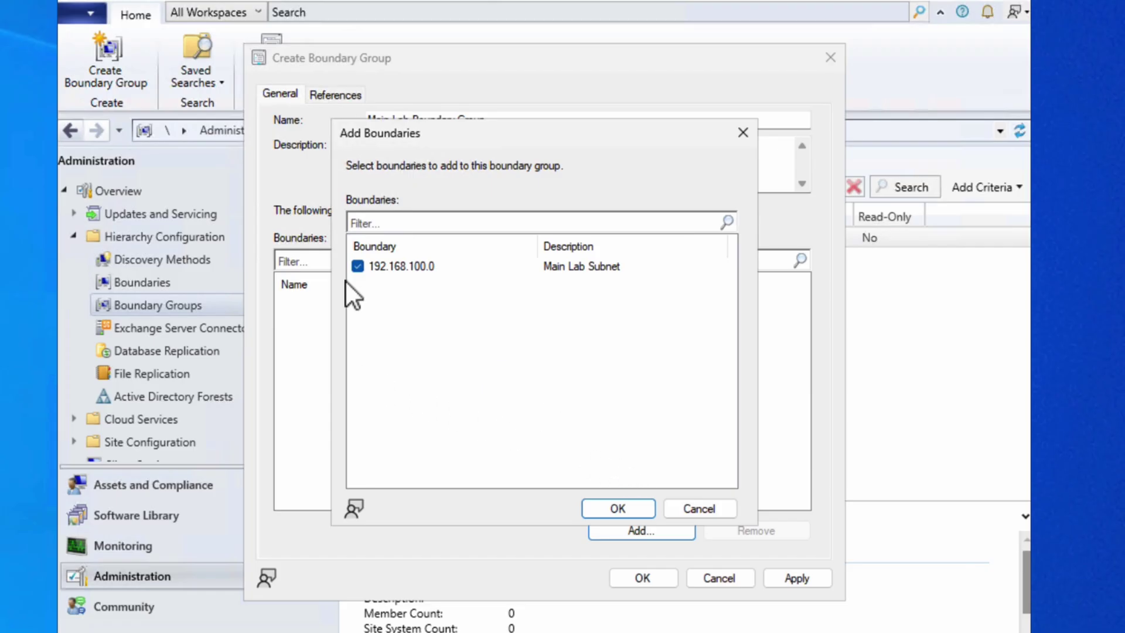
pyautogui.click(621, 509)
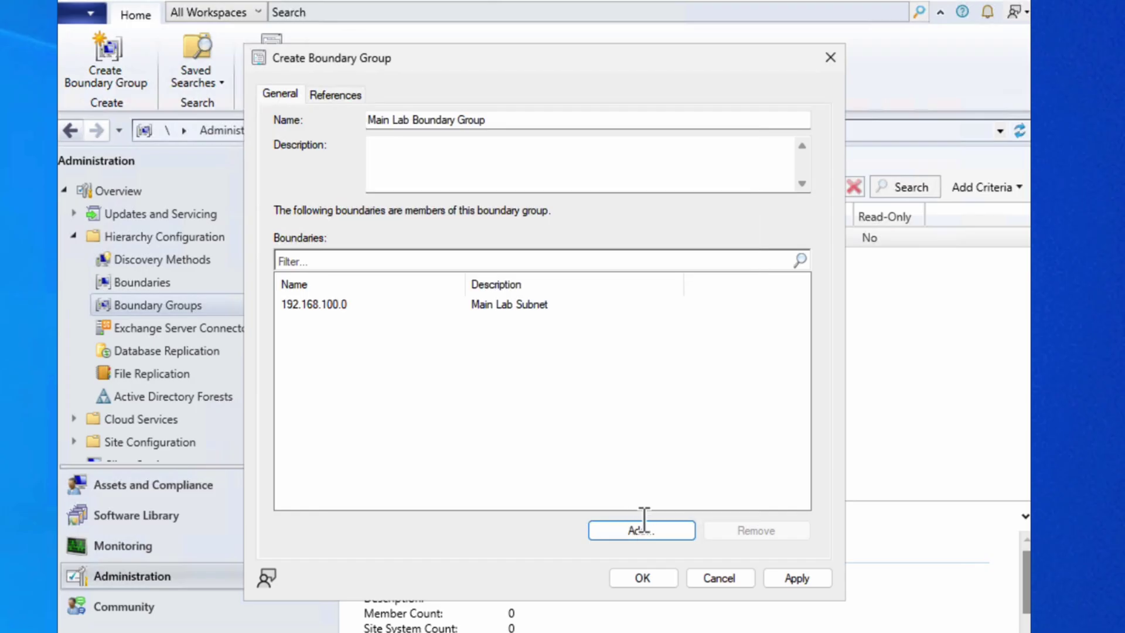
pyautogui.click(768, 578)
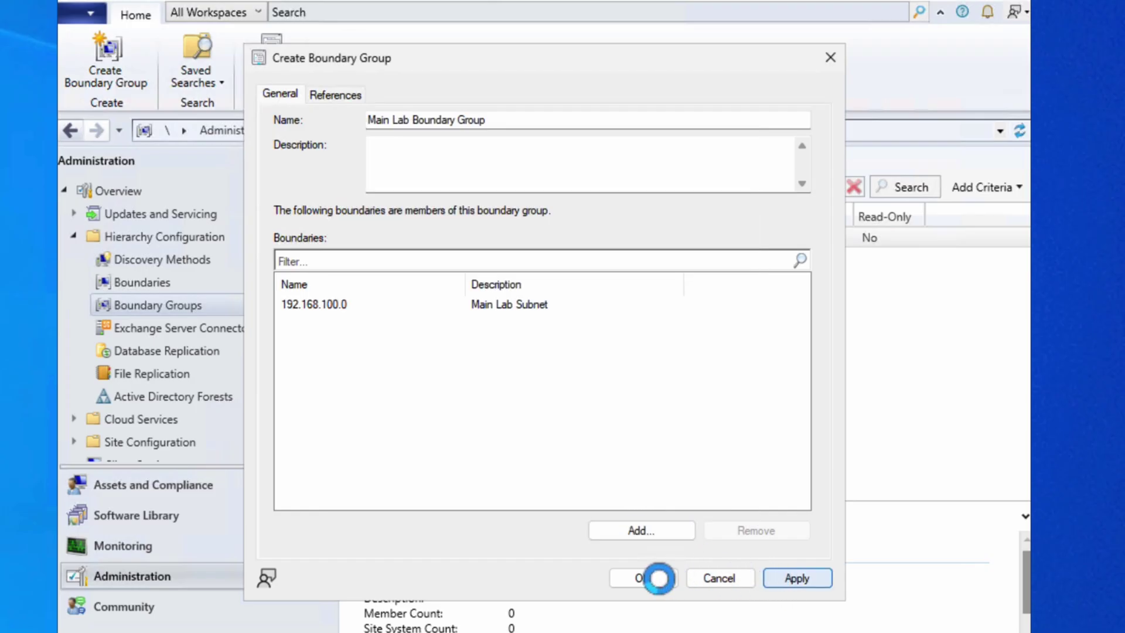
pyautogui.click(649, 579)
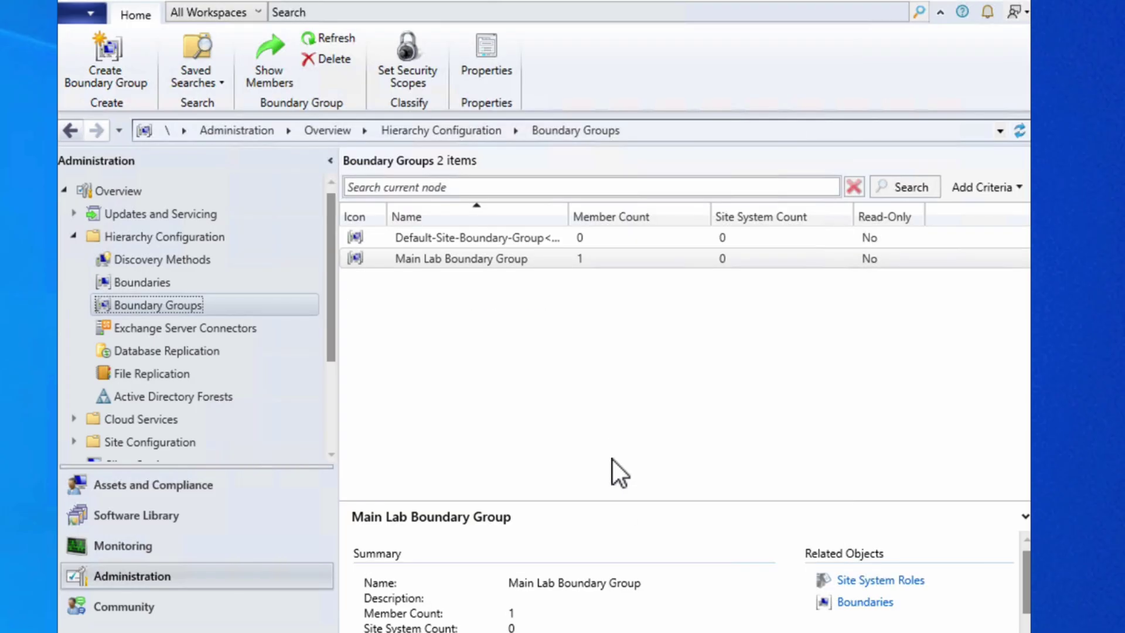
# - Open Main Lab Boundary Group's properties on the References page
pyautogui.click(590, 264)
pyautogui.rightClick(497, 260)
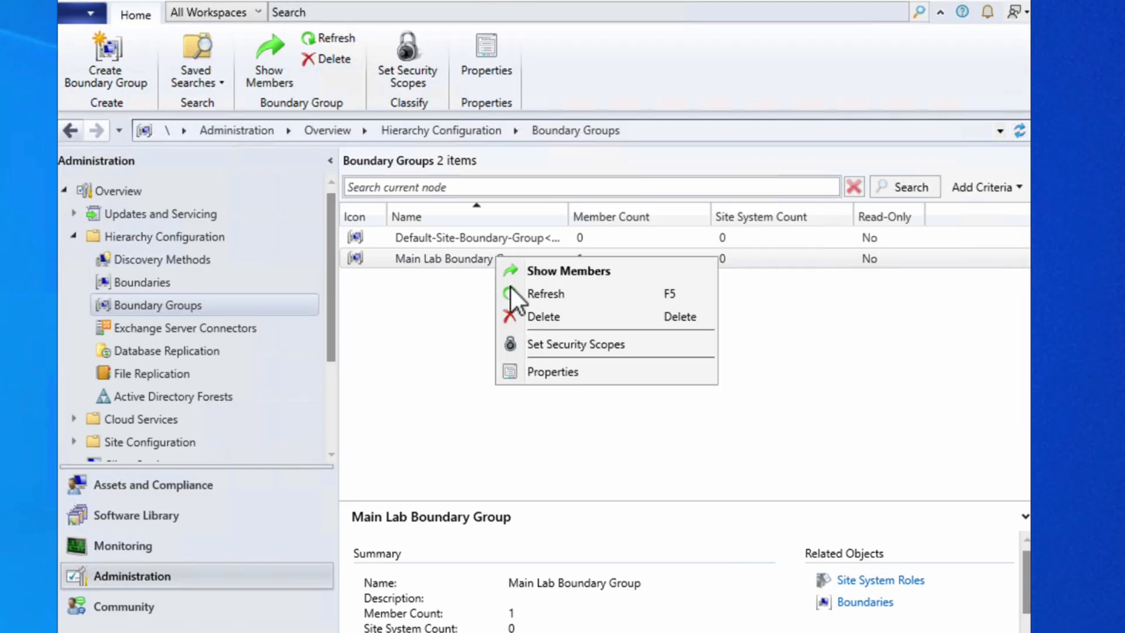
pyautogui.click(556, 375)
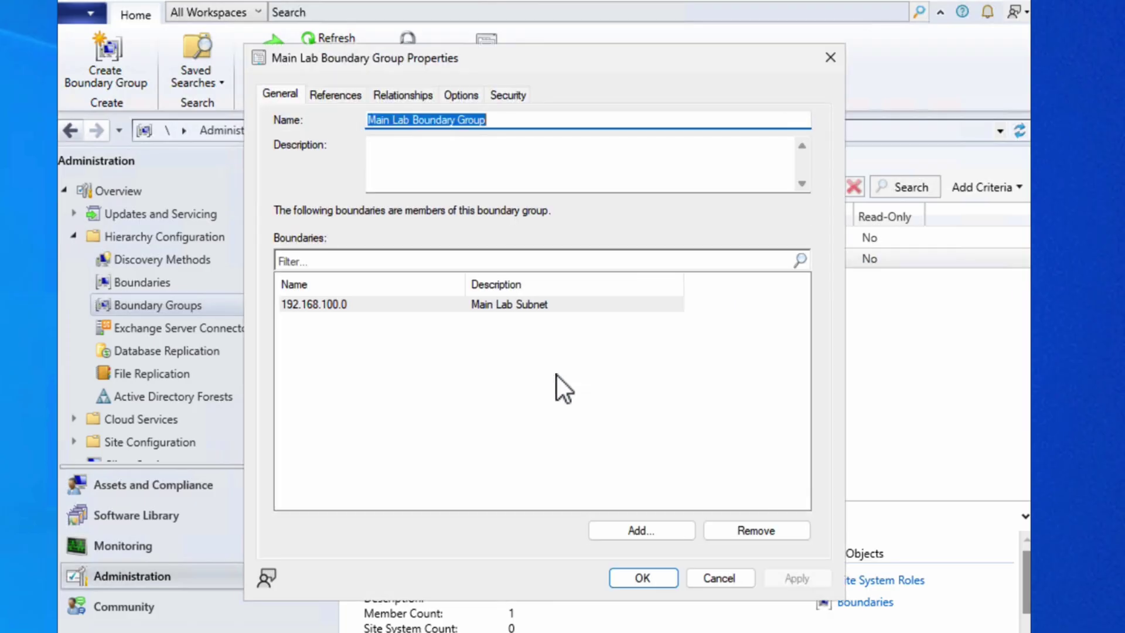
pyautogui.click(342, 94)
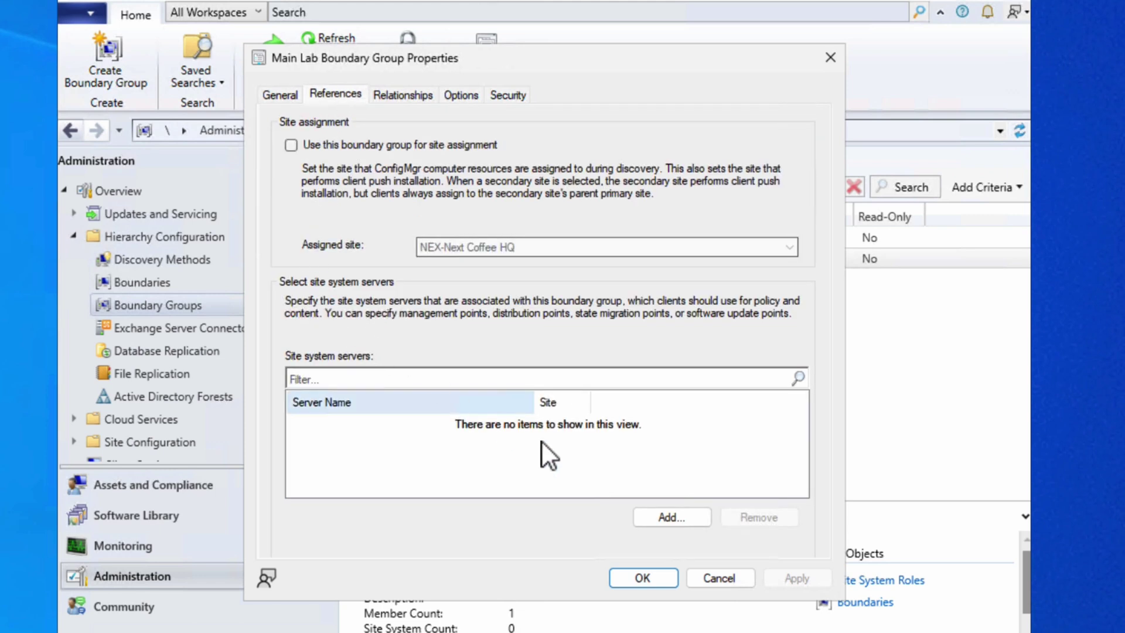
# - Add \\CM01.nextcoffee.lab as a site system server for the group
pyautogui.click(666, 517)
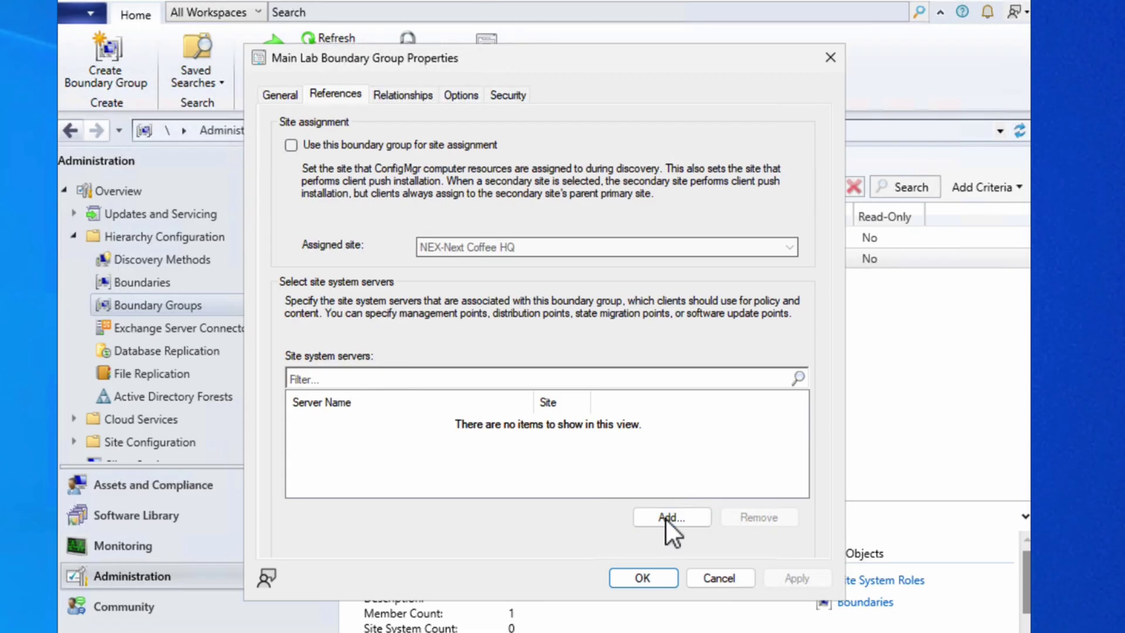
pyautogui.click(672, 521)
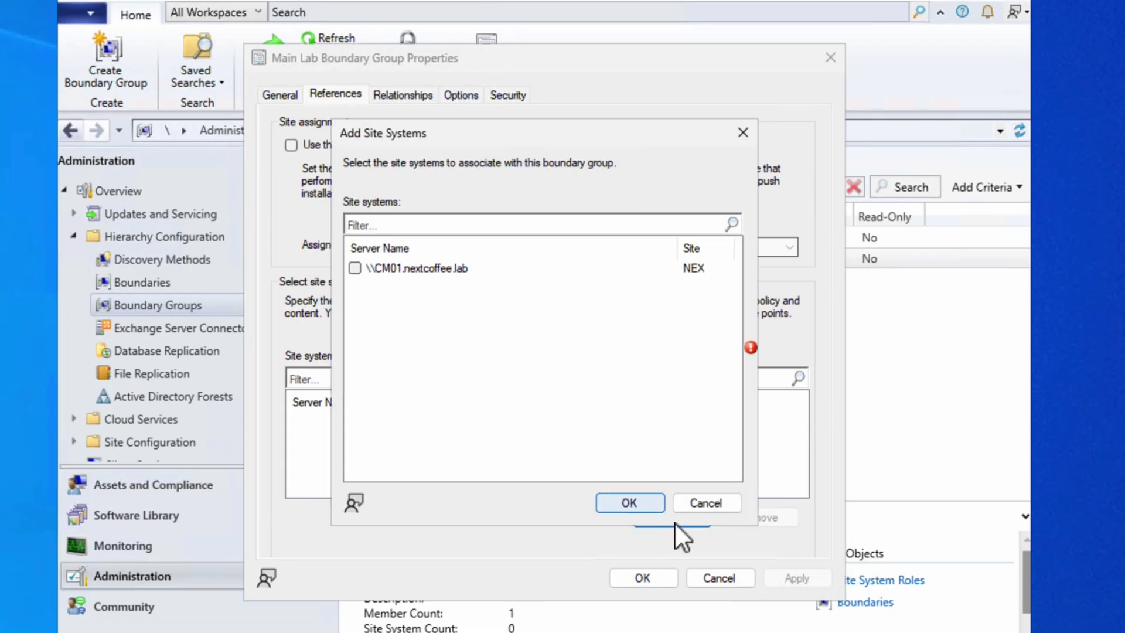
pyautogui.click(356, 268)
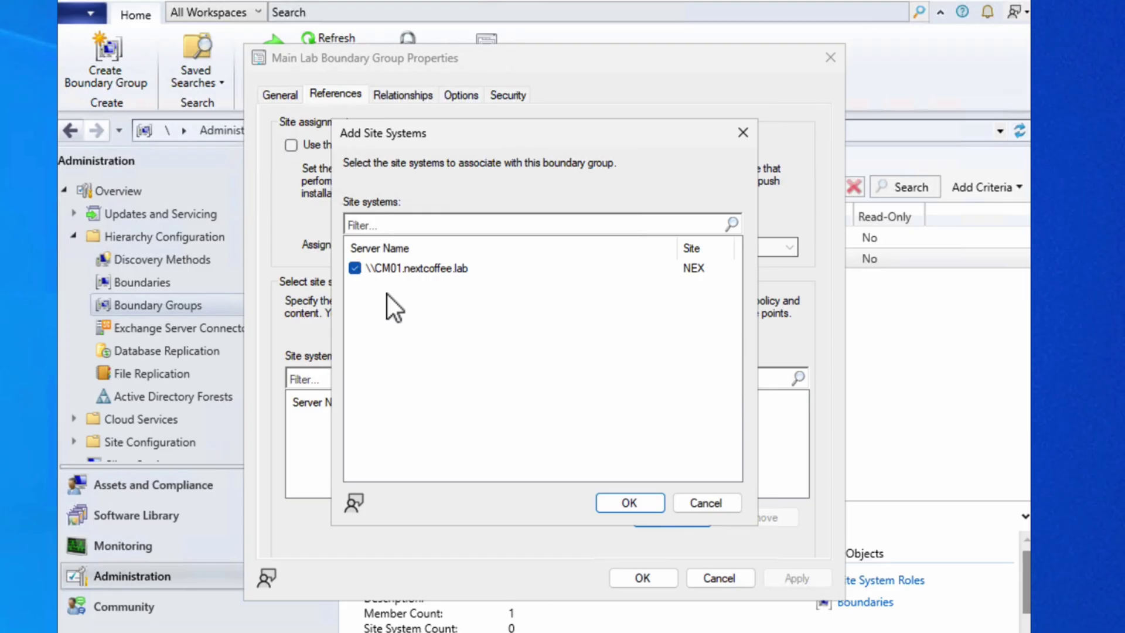
pyautogui.click(638, 505)
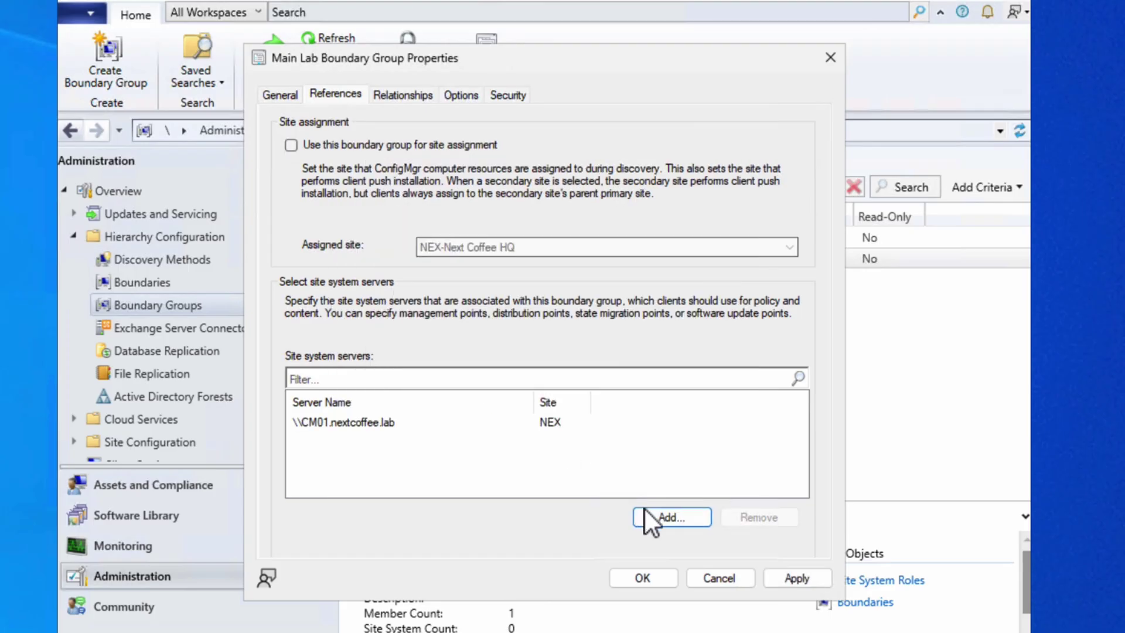
# - Apply the \\CM01.nextcoffee.lab server association to Main Lab Boundary Group
pyautogui.click(795, 578)
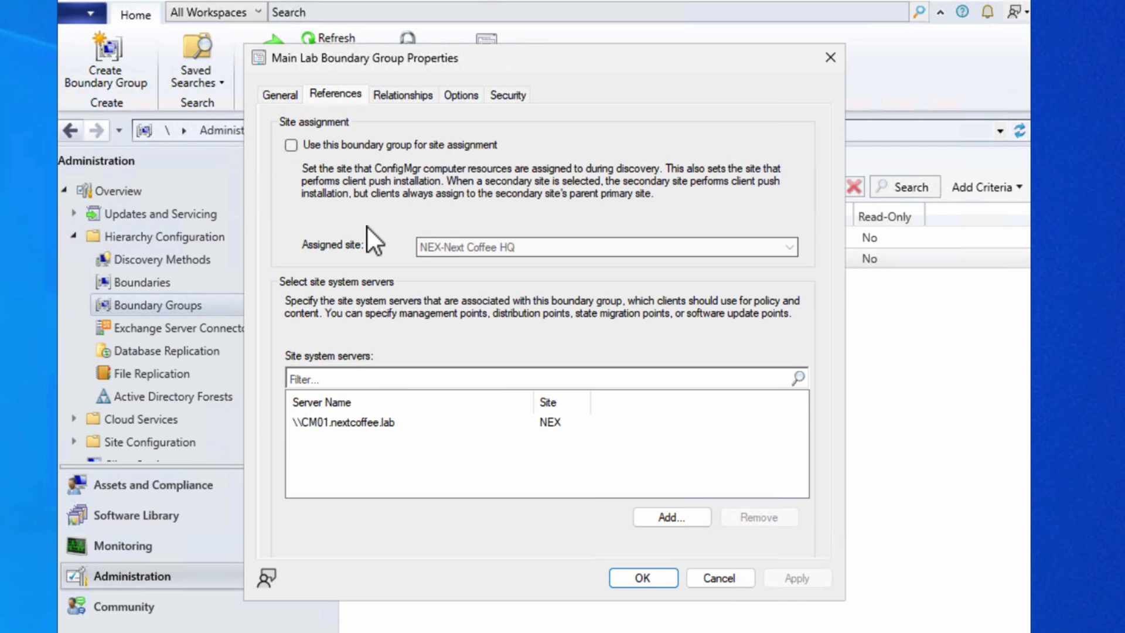
# - Enable site assignment for Main Lab Boundary Group with NEX-Next Coffee HQ as the assigned site
pyautogui.click(405, 146)
pyautogui.click(661, 254)
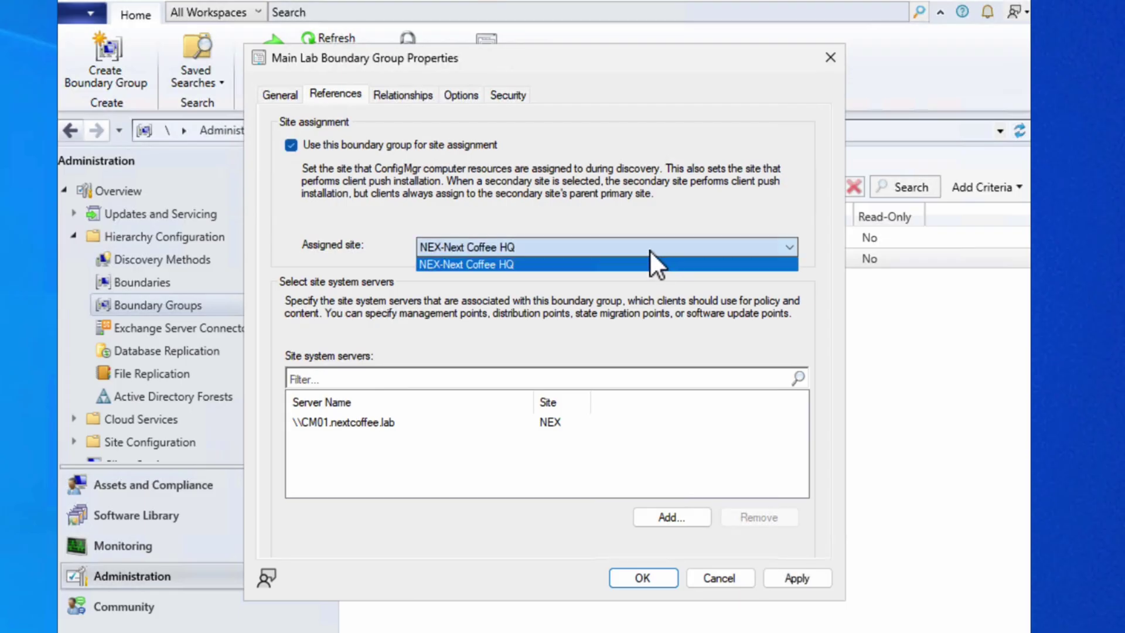
pyautogui.click(649, 250)
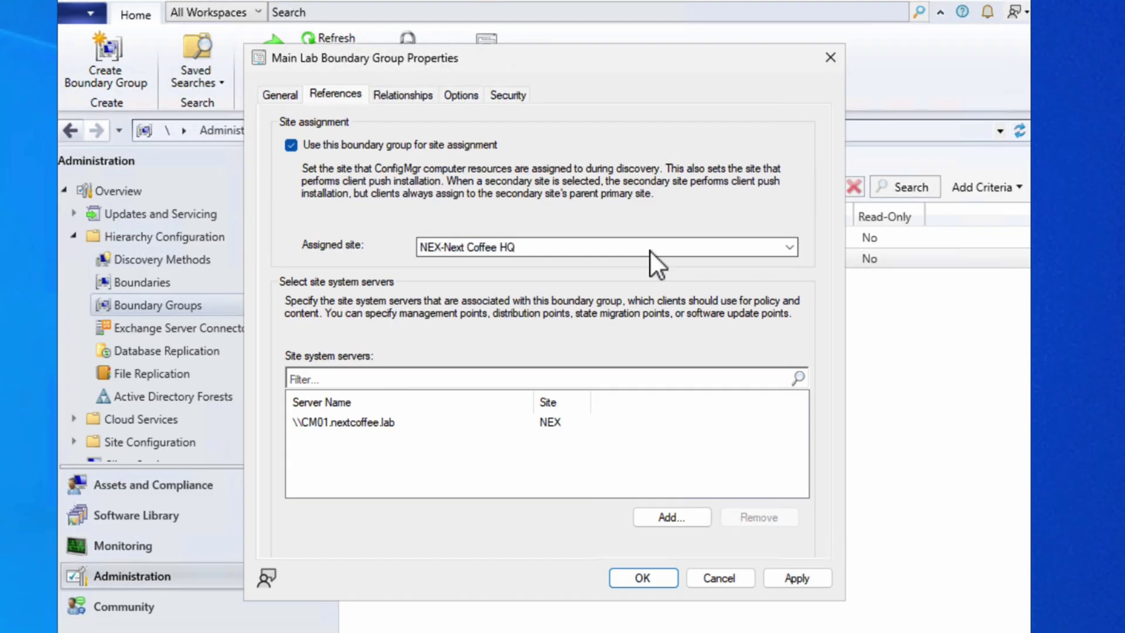
# - Apply the site assignment, then review the Relationships, Options and Security tabs
pyautogui.click(811, 580)
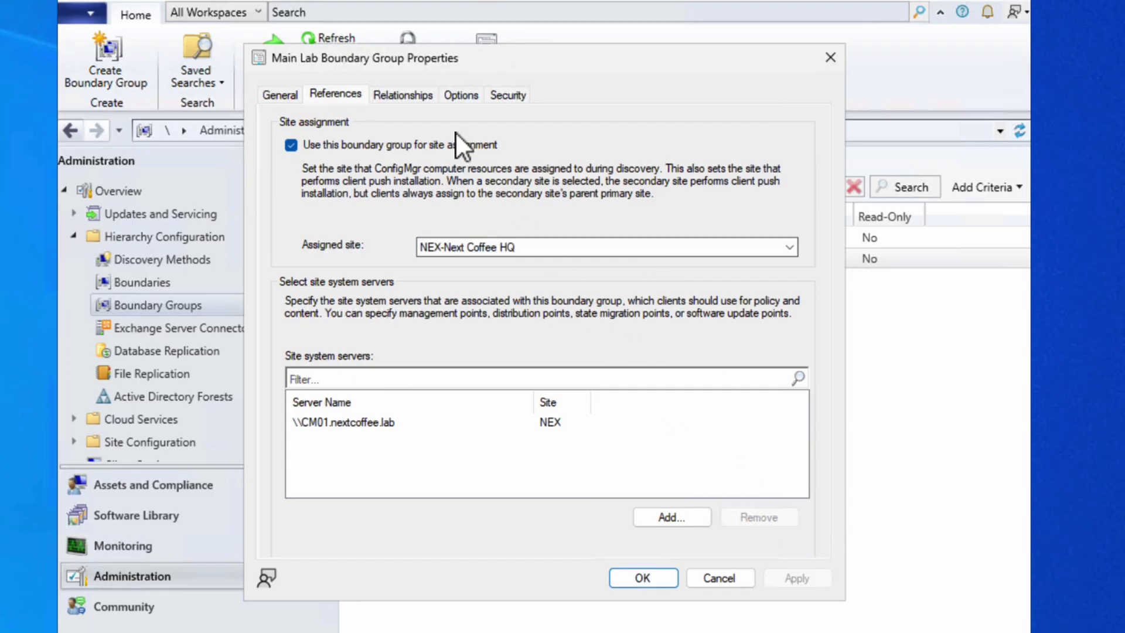
pyautogui.click(432, 99)
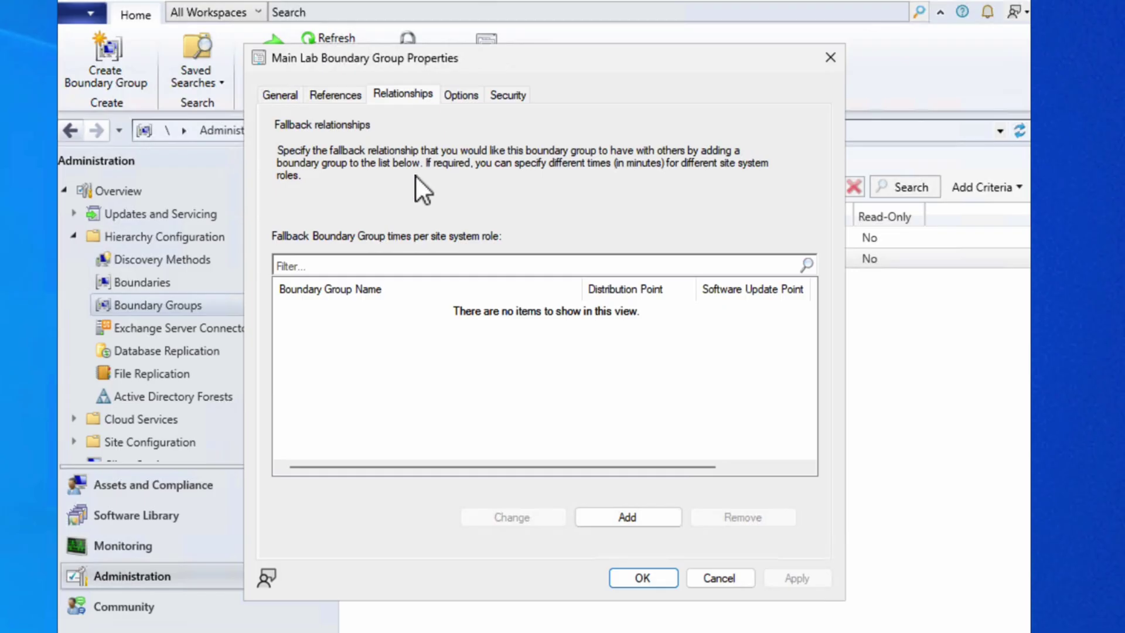
pyautogui.click(461, 95)
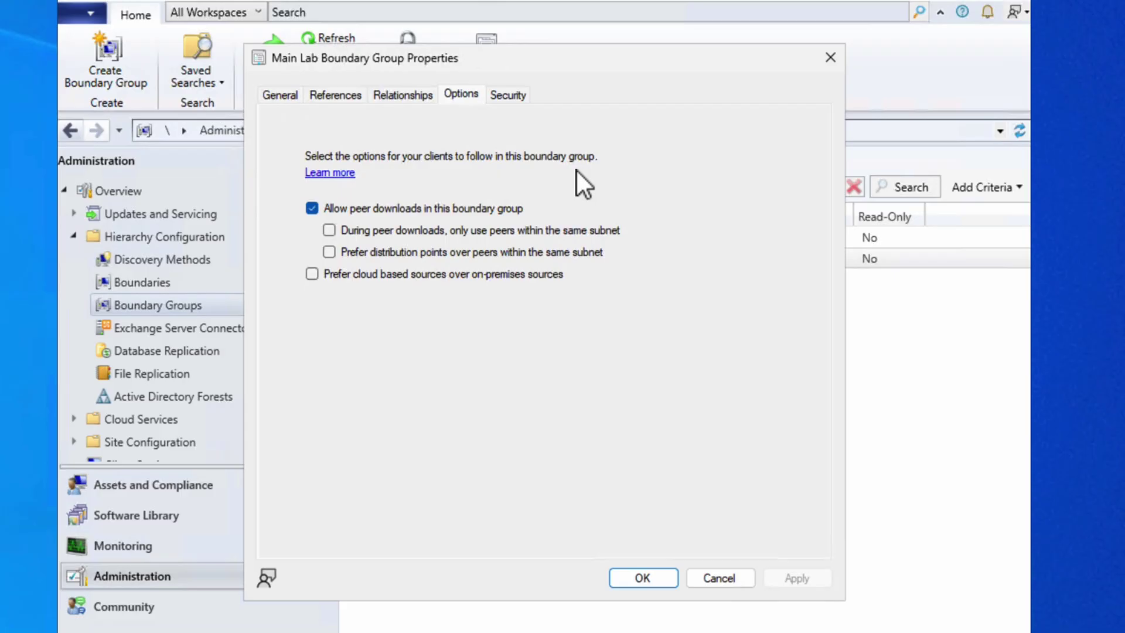
pyautogui.click(518, 97)
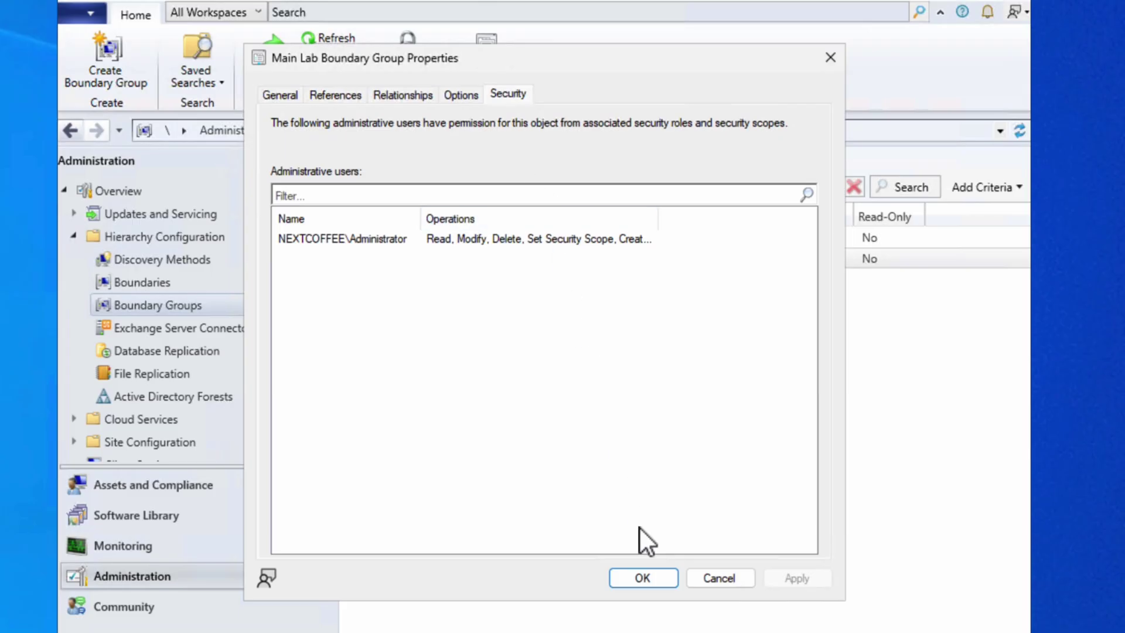
# - Confirm and close the Main Lab Boundary Group Properties, returning to the two-item Boundary Groups list
pyautogui.click(655, 577)
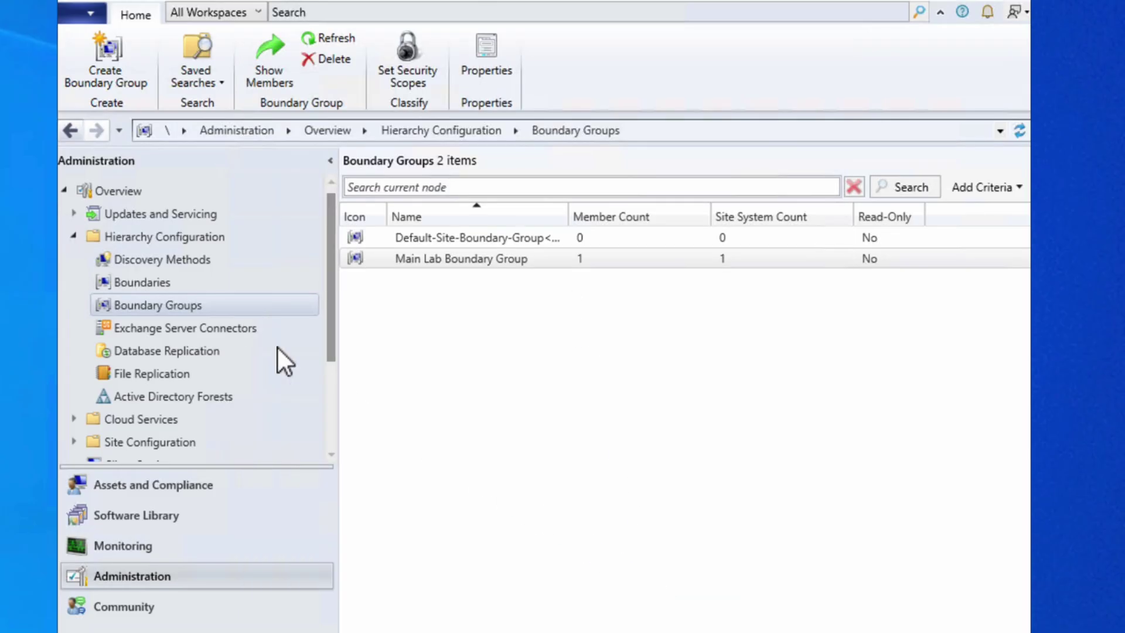